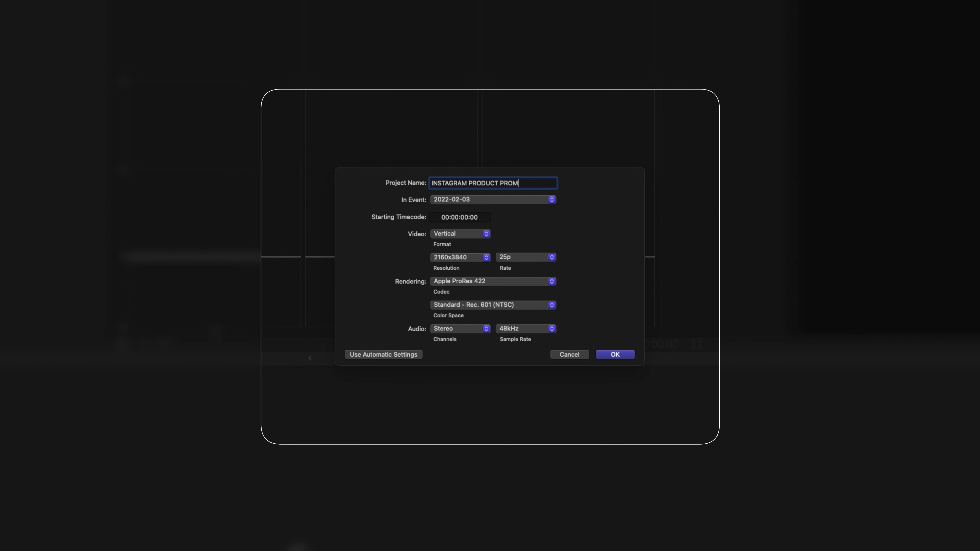
Set the new project's video format to Vertical at 2160x3840 resolution.
click(478, 234)
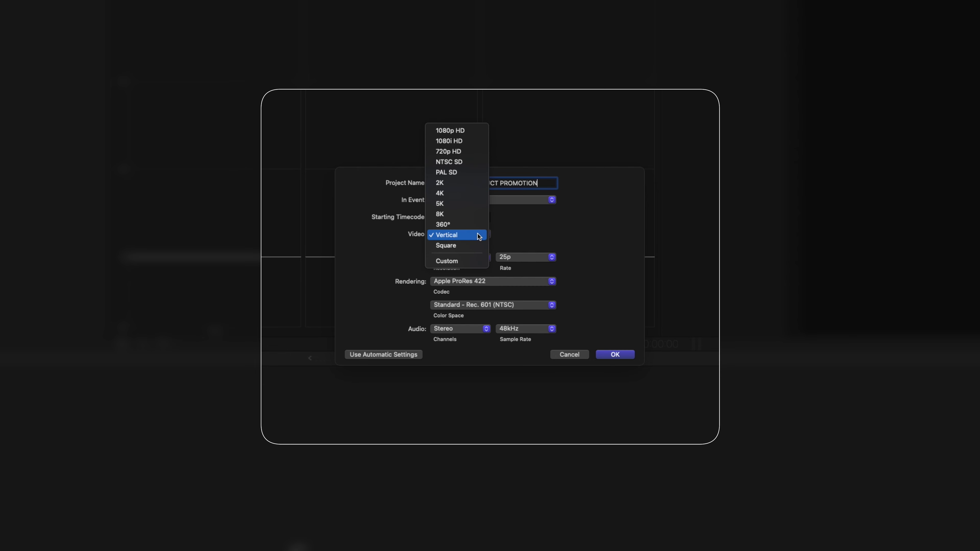
click(466, 132)
click(458, 235)
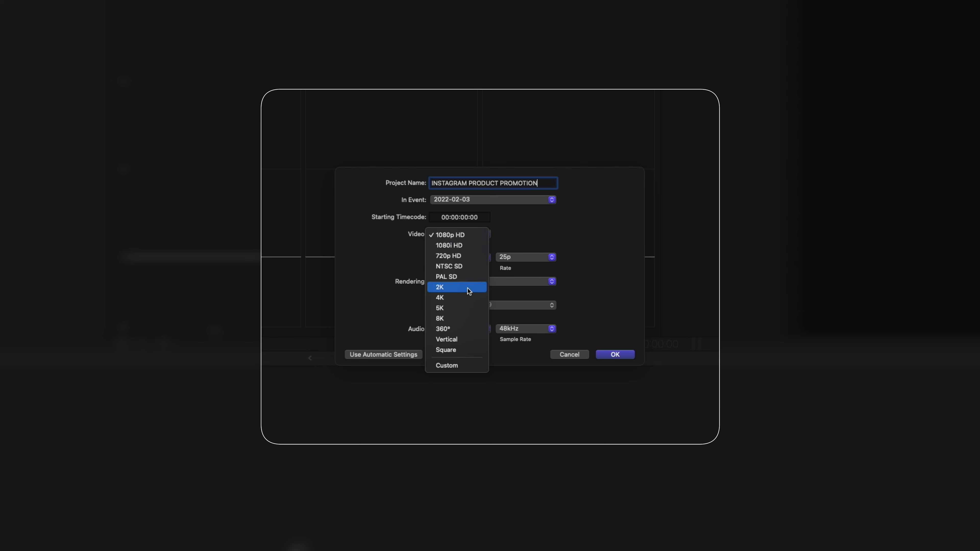
click(467, 339)
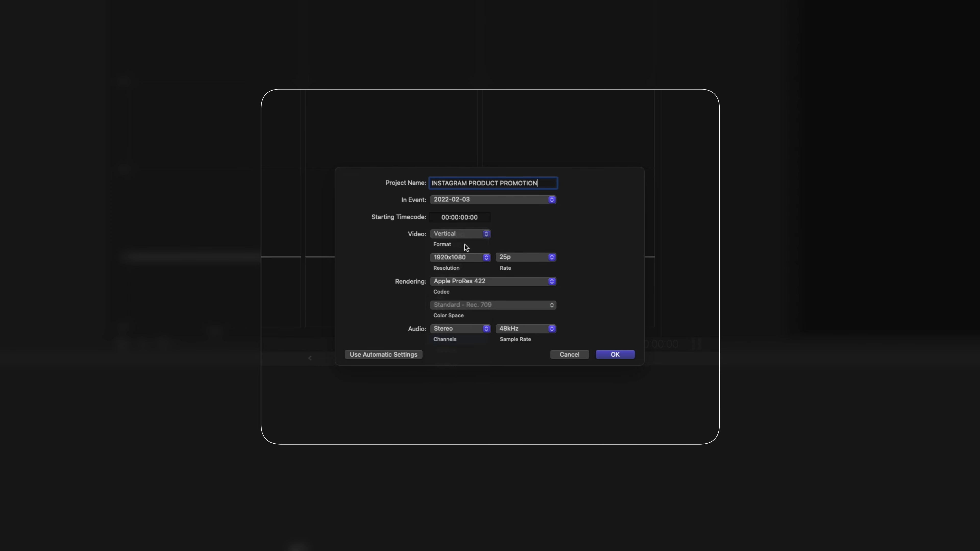
click(465, 258)
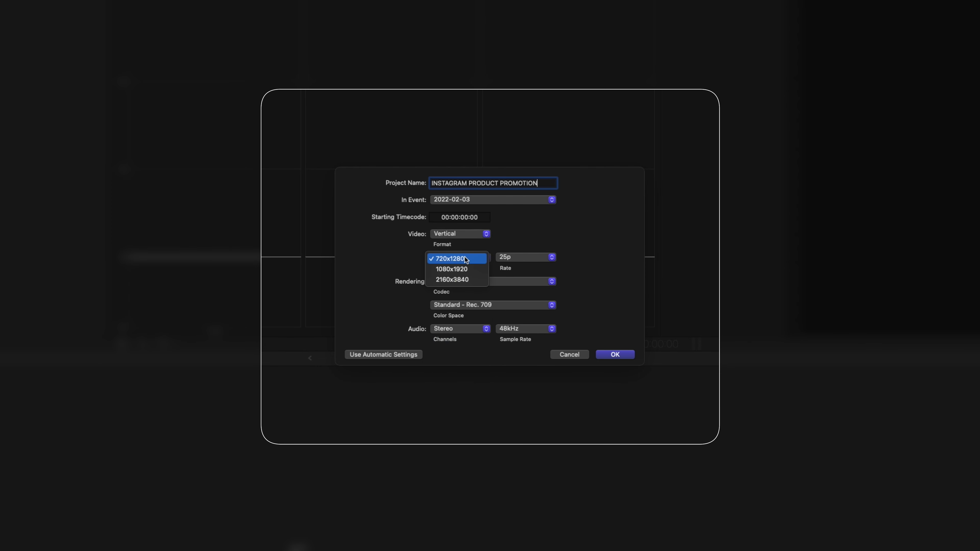
click(474, 283)
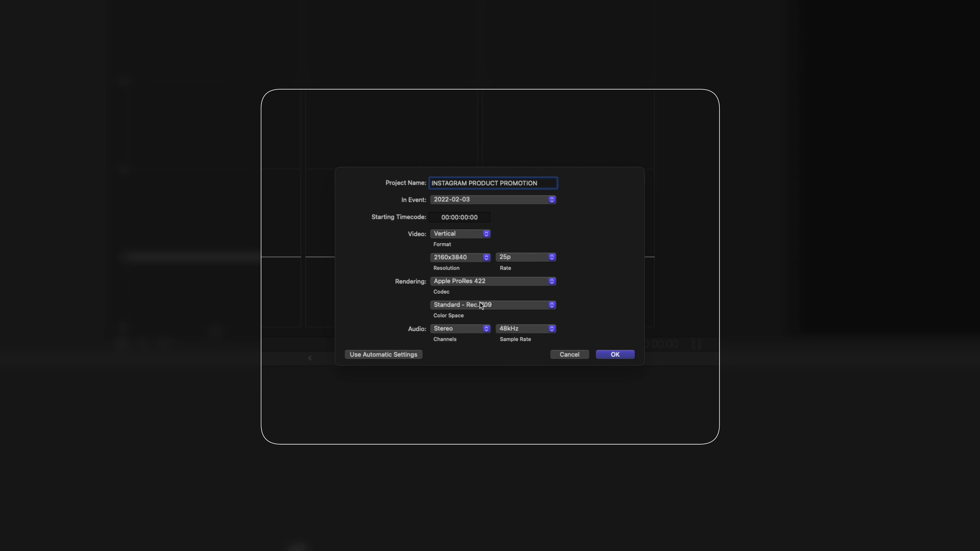
Keep the Rec. 709 colour space, create INSTAGRAM PRODUCT PROMOTION, and show Titles and Generators.
click(487, 306)
click(492, 307)
click(626, 356)
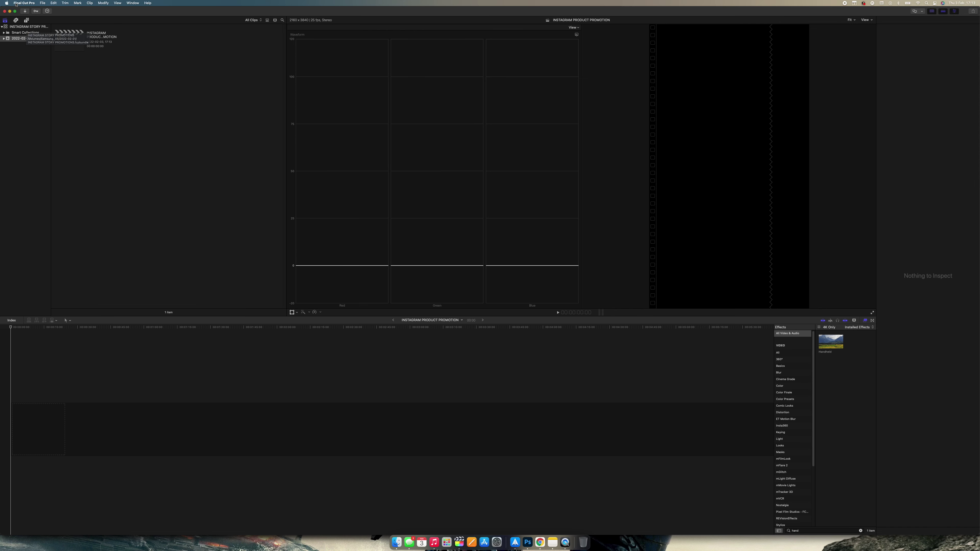
click(26, 20)
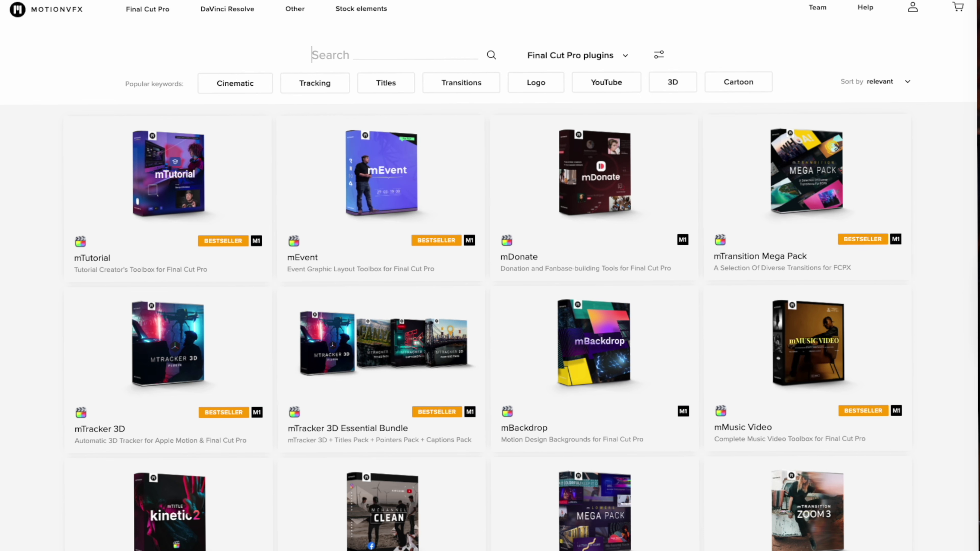
Search the MotionVFX site for 'm backd' and open the mBackdrop product card.
text(m backdrop)
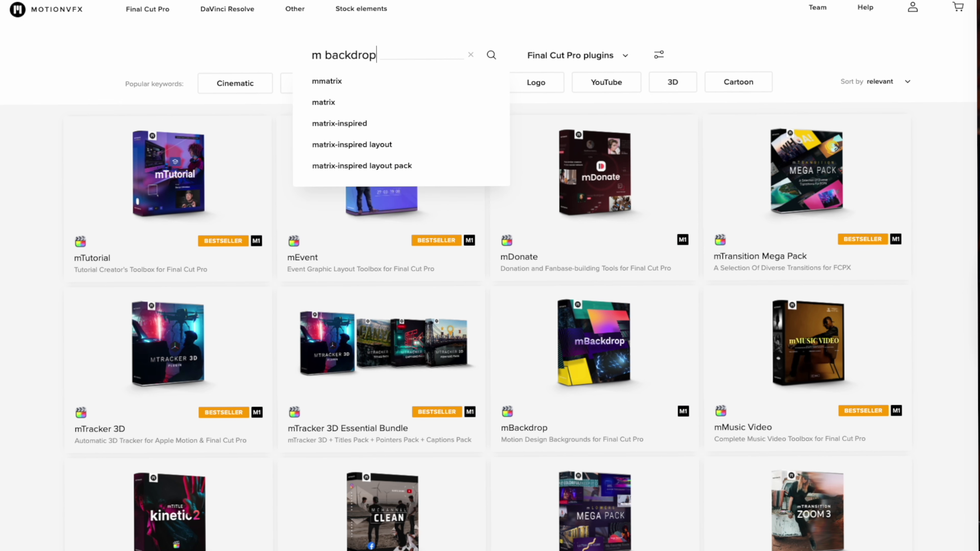
key(Return)
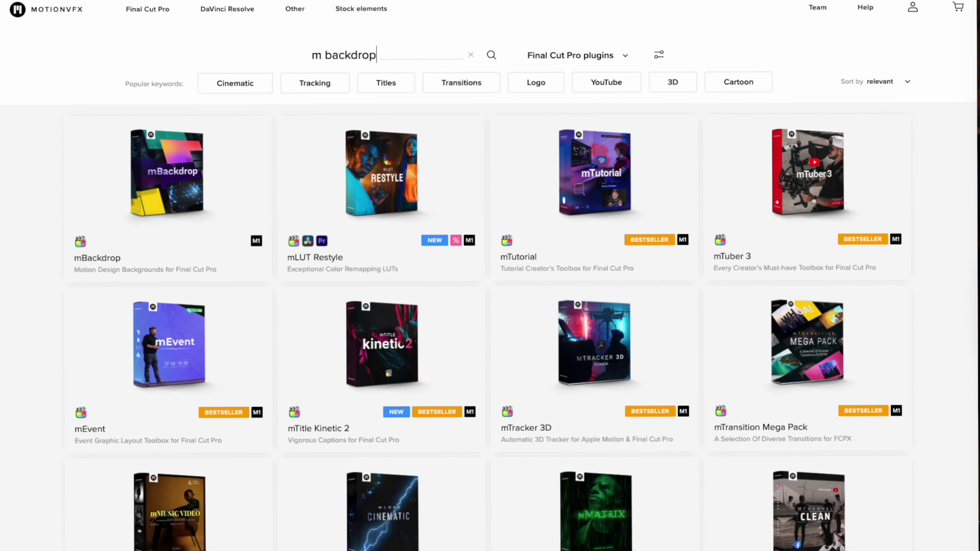
mouse_move(178, 200)
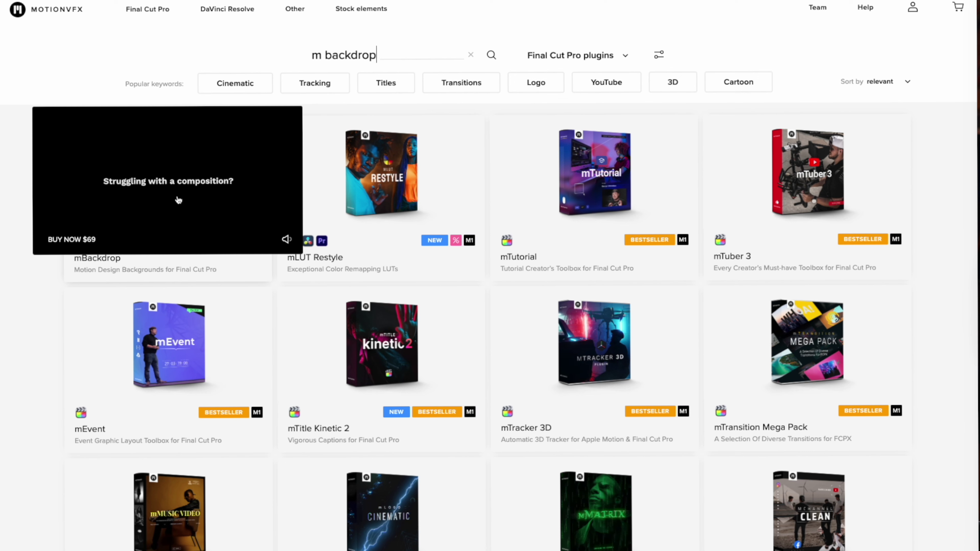
click(121, 266)
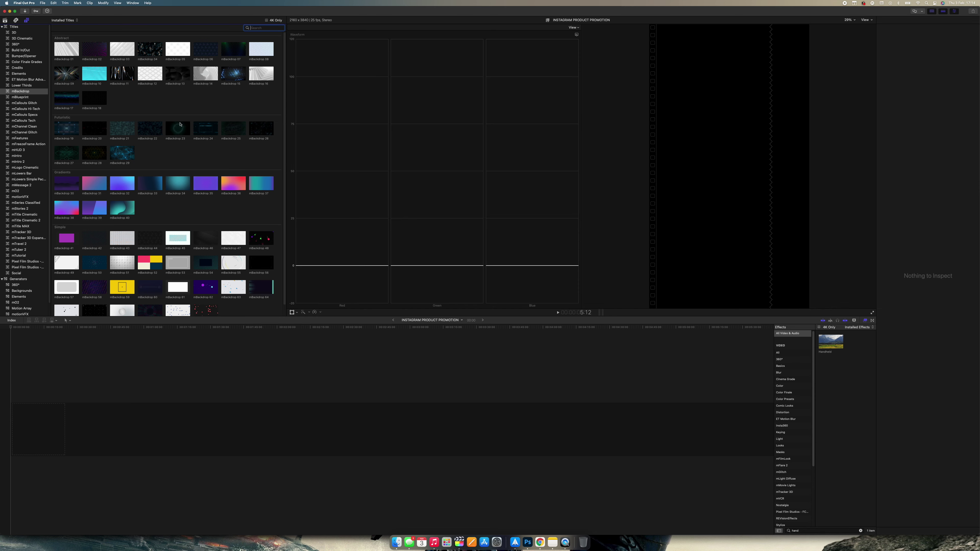
Drag mBackdrop 23 to the timeline start, widen the clip appearance, and play it.
click(181, 126)
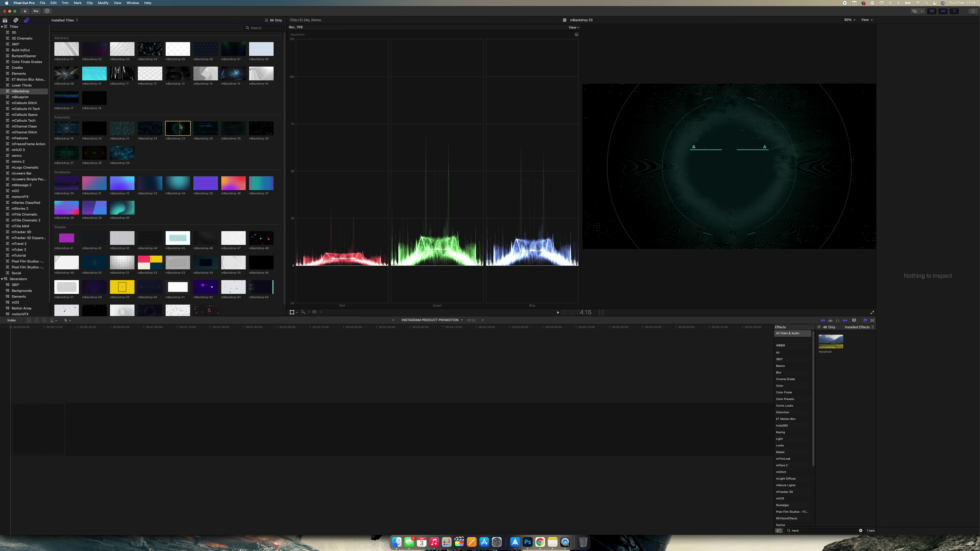
drag(180, 125, 88, 429)
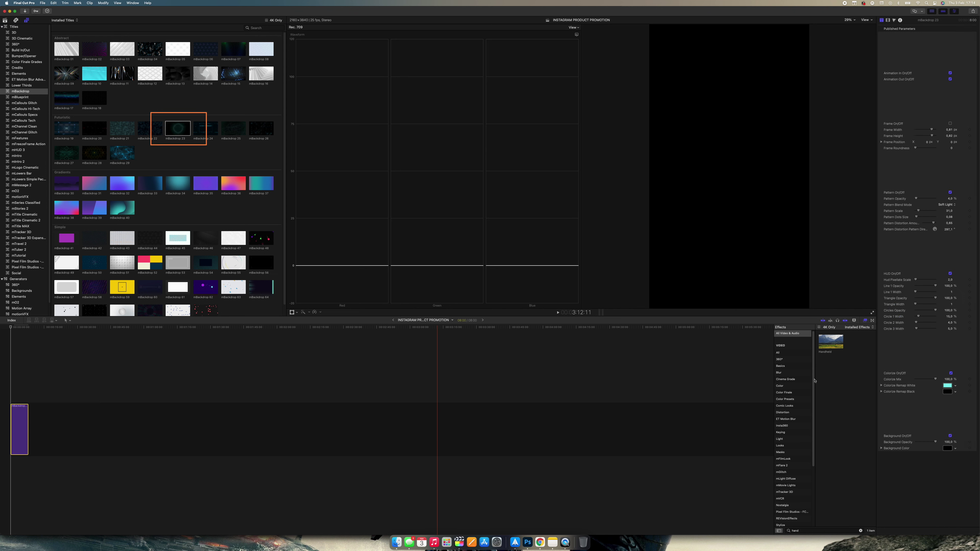
click(855, 321)
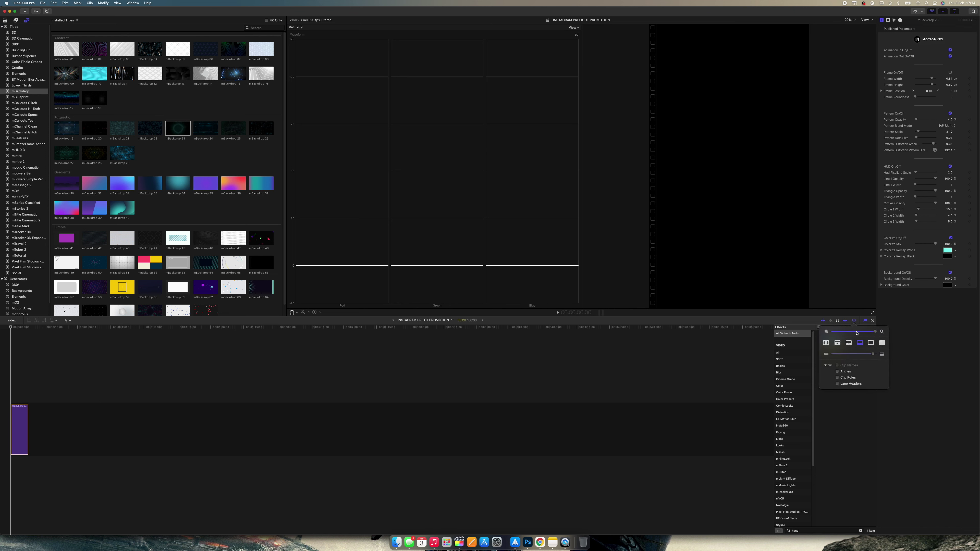
drag(867, 334, 842, 337)
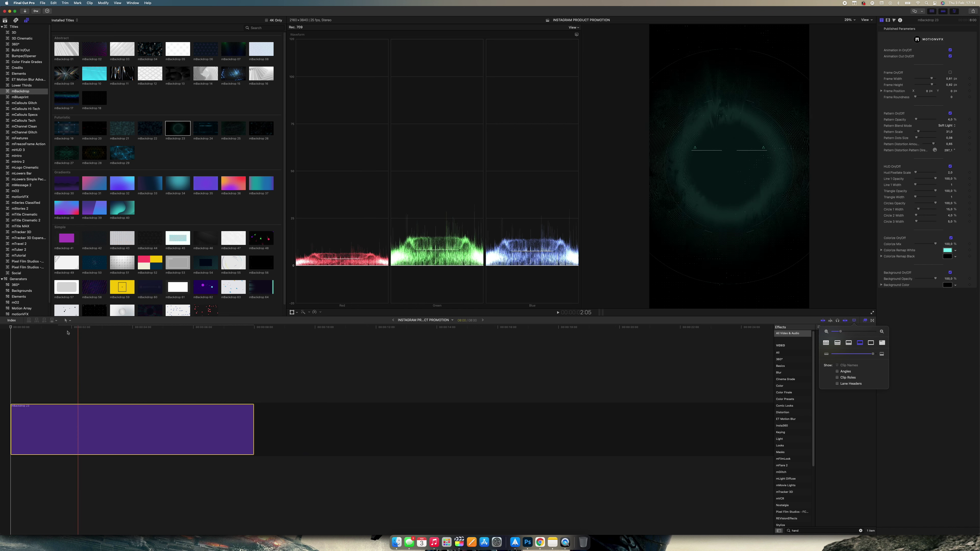
key(space)
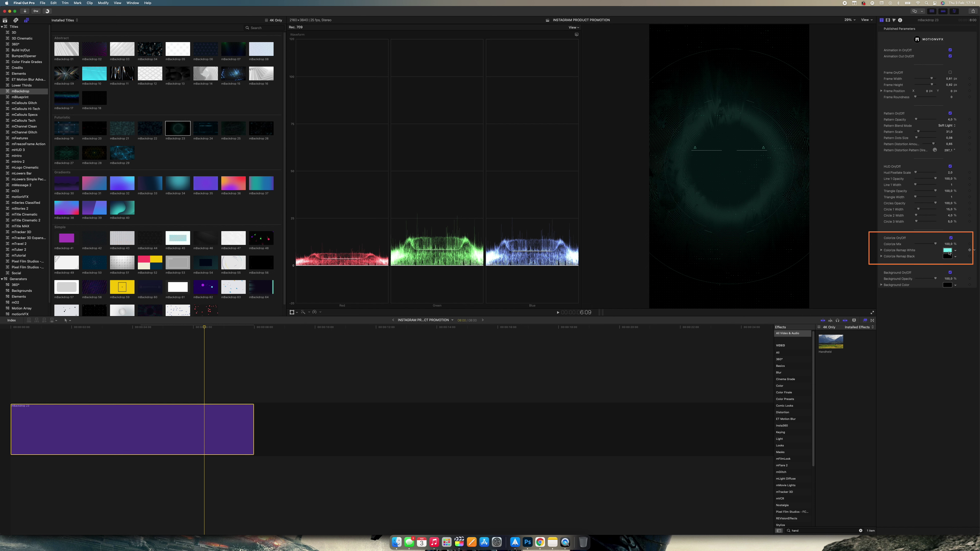
Make Remap White orange, raise Pattern Scale from 31 to 43 and Pattern Dots Size to 0,09.
click(949, 251)
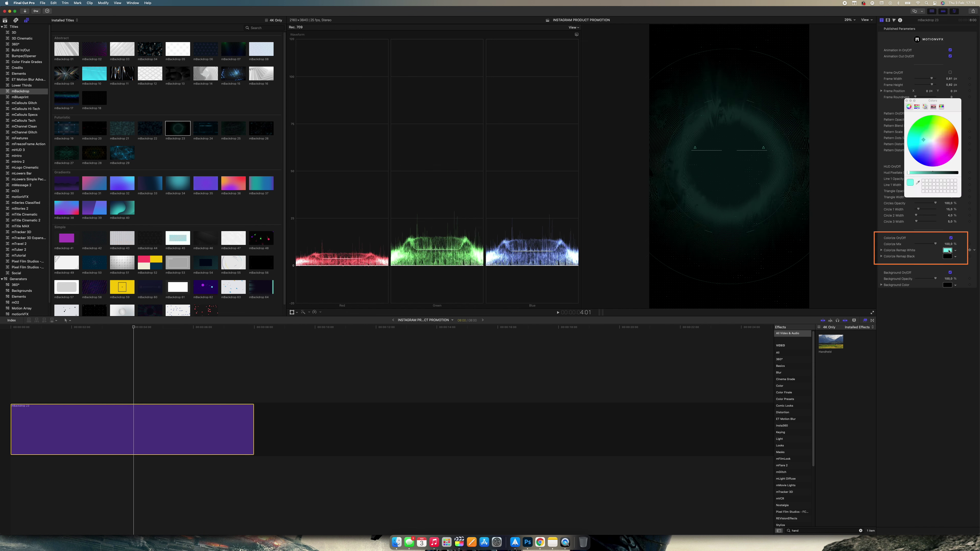
drag(924, 141, 952, 132)
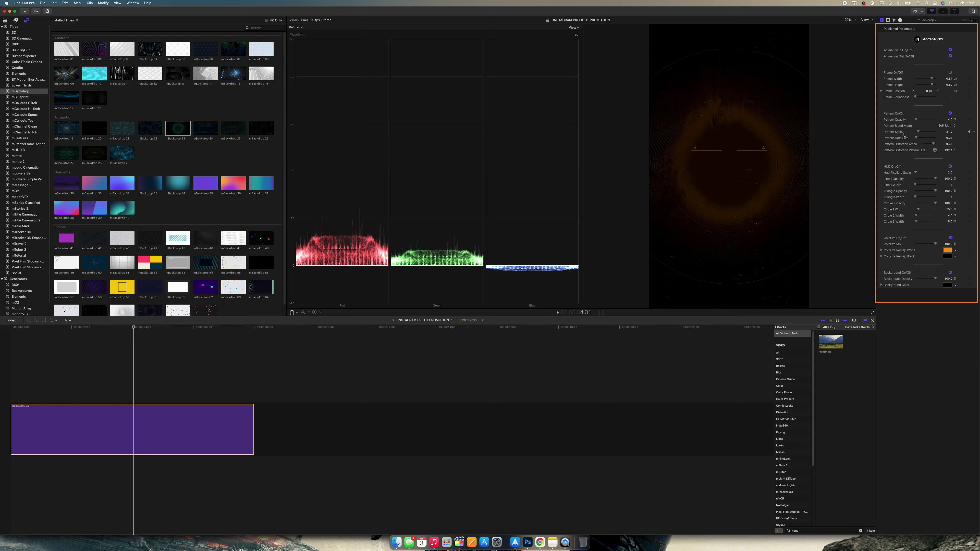
drag(919, 132, 913, 136)
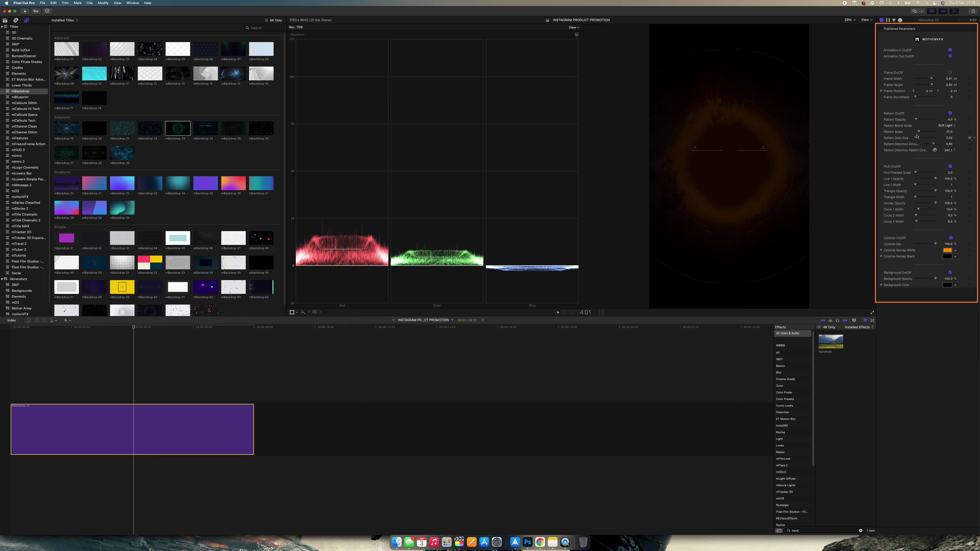
drag(915, 136, 918, 136)
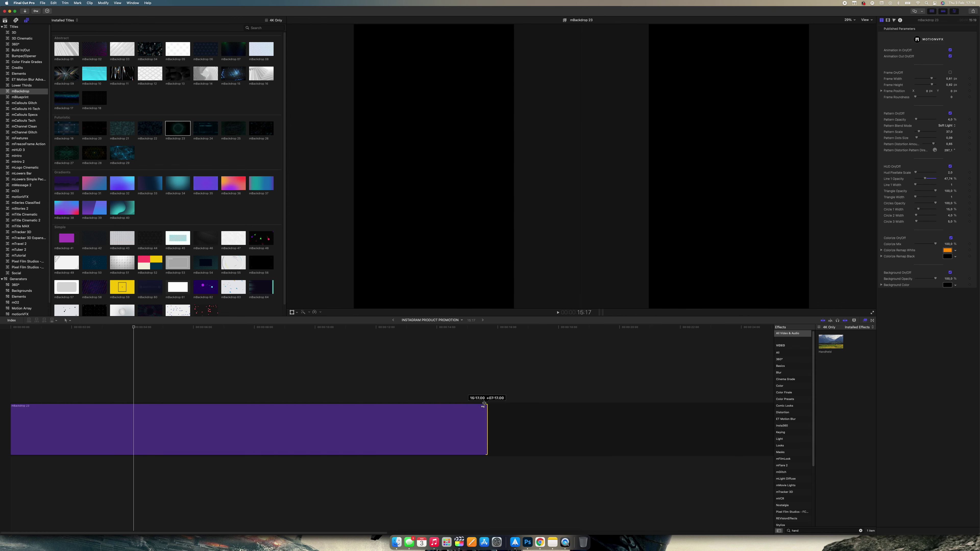
Trim the end of the mBackdrop 23 clip shorter and play the project from the start.
drag(484, 404, 466, 406)
key(super+7)
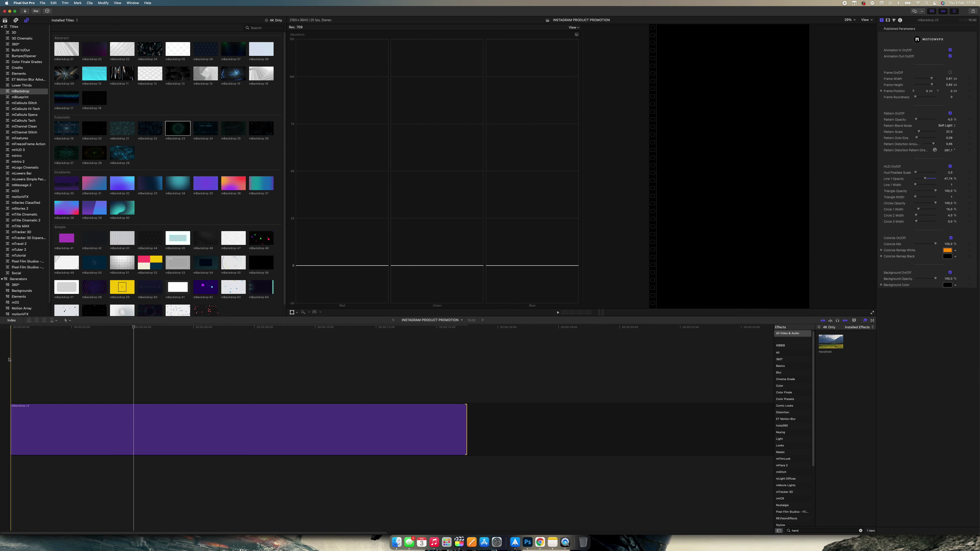
key(Home)
key(space)
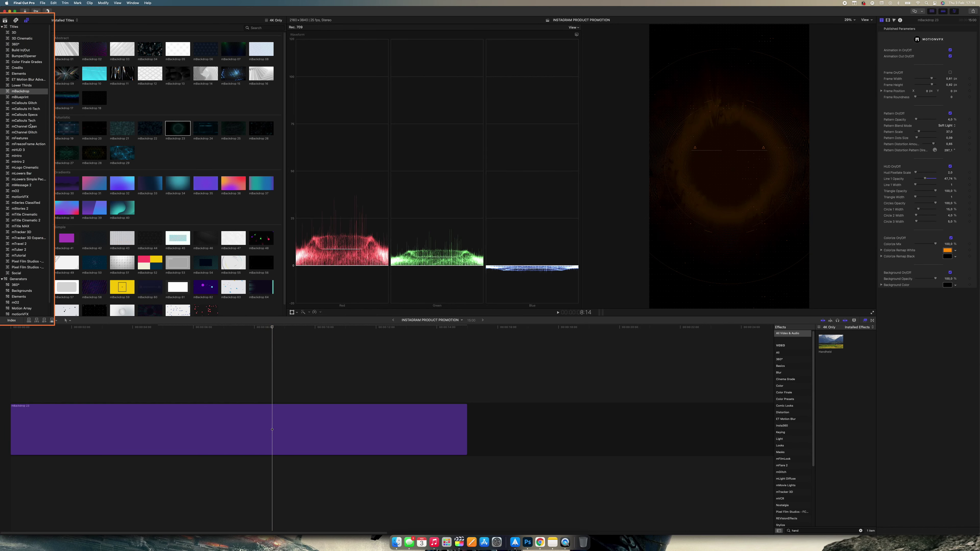
Show the mCallouts Hi-Tech category and preview the mCallouts Hi-Tech 14 title.
click(23, 109)
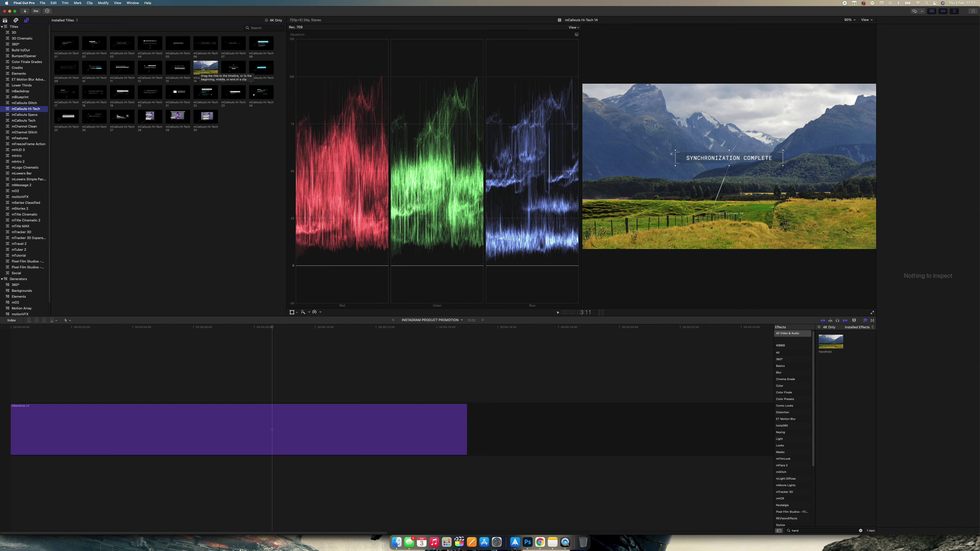
click(204, 69)
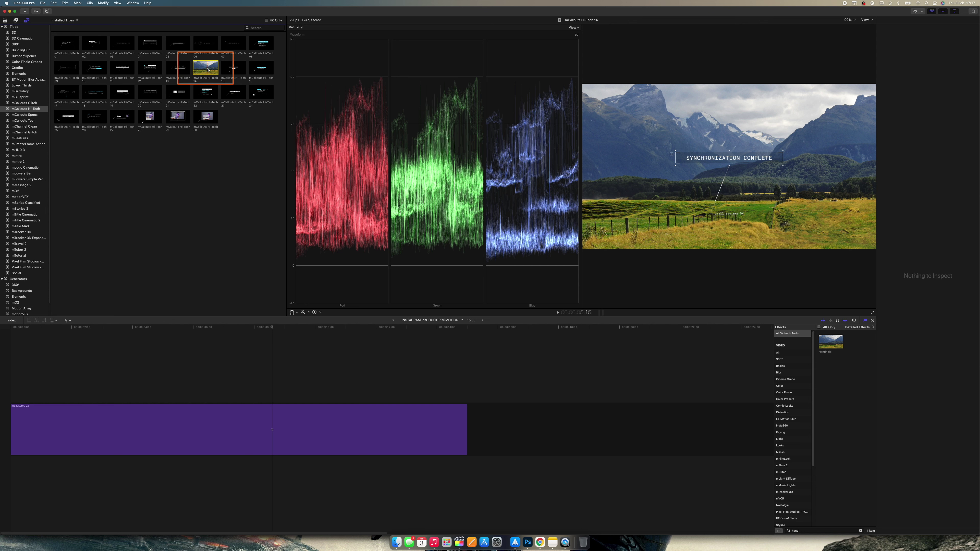
Connect mCallouts Hi-Tech 14 above the backdrop and extend it to the backdrop's length.
drag(207, 68, 15, 386)
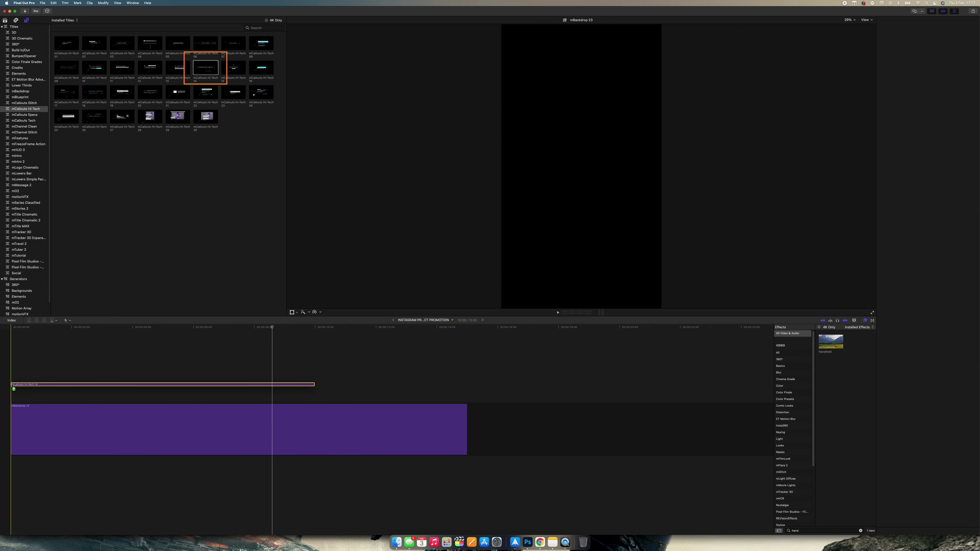
key(cmd+4)
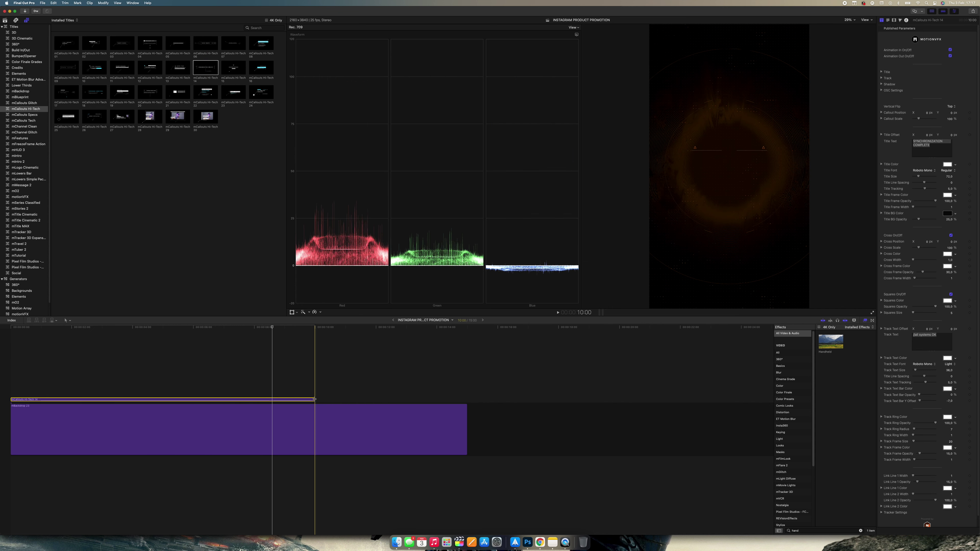
drag(314, 399, 469, 398)
key(cmd+7)
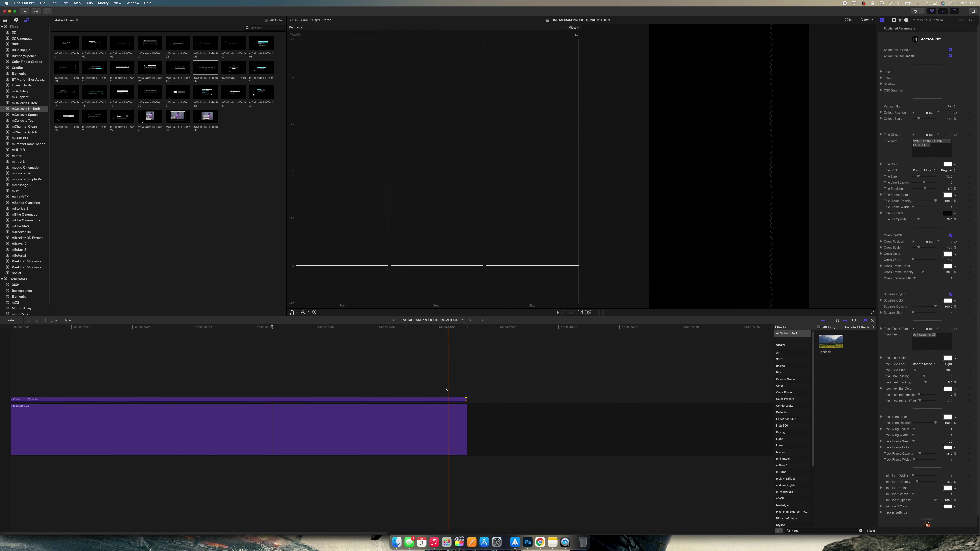
Show the Waveform video scope and select the Hi-Tech callout title clip.
click(444, 327)
key(cmd+4)
key(cmd+4)
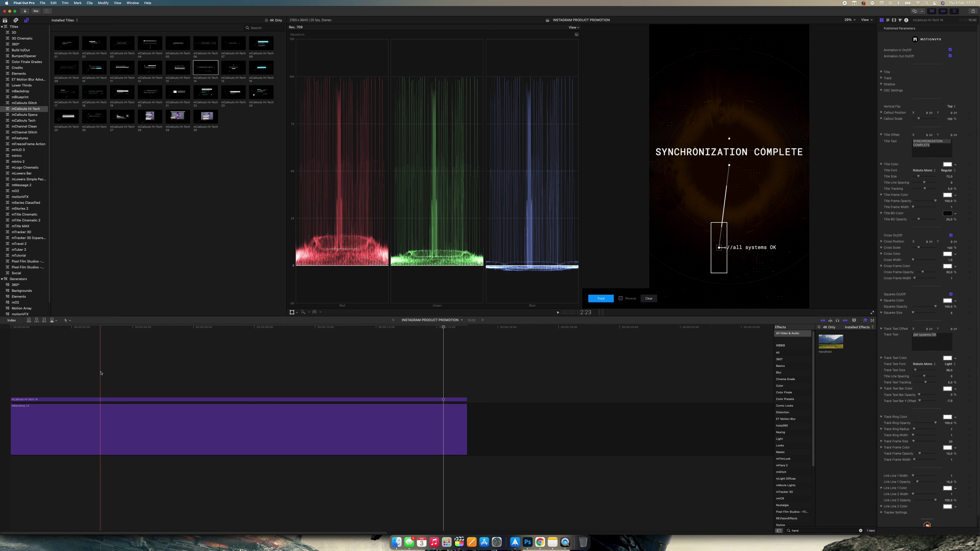
click(101, 386)
click(128, 400)
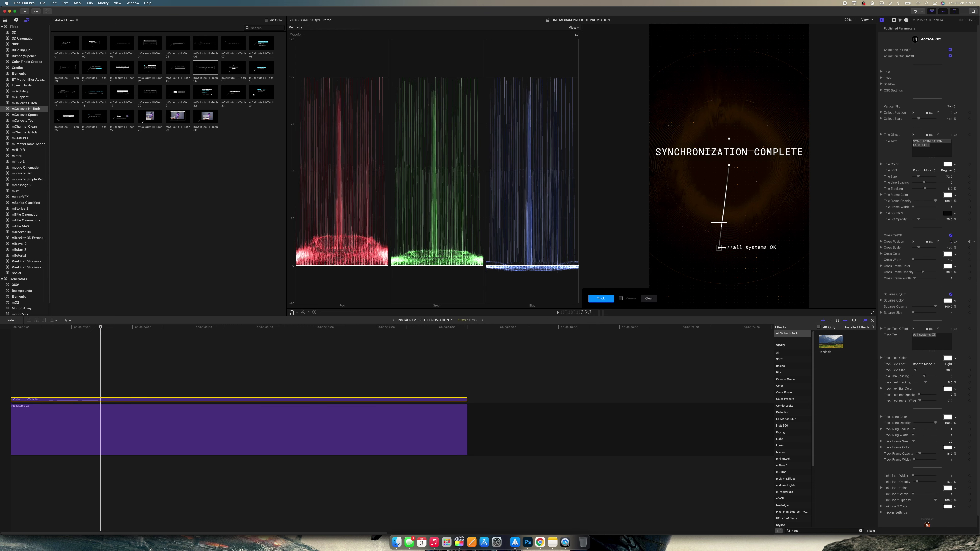
Delete the //all systems OK tracker text from the callout.
click(945, 337)
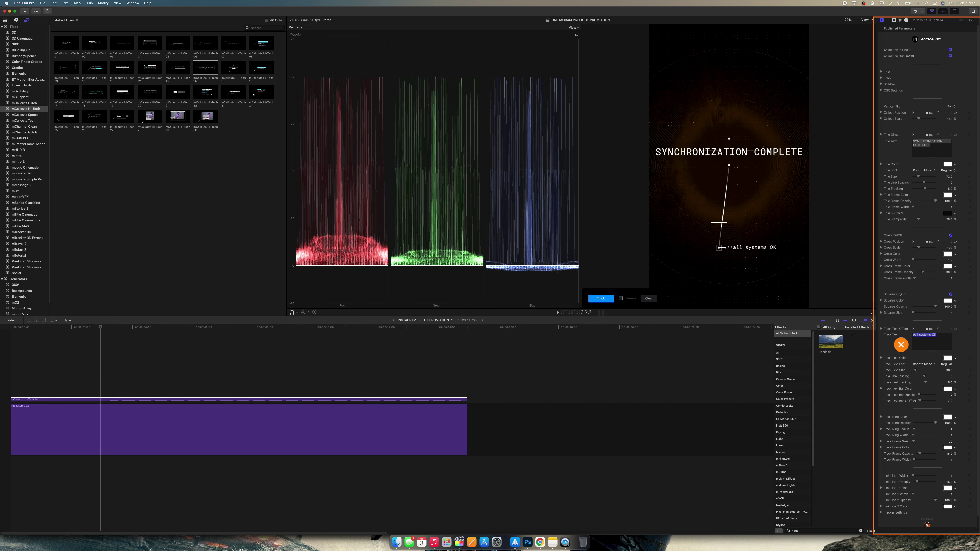
key(BackSpace)
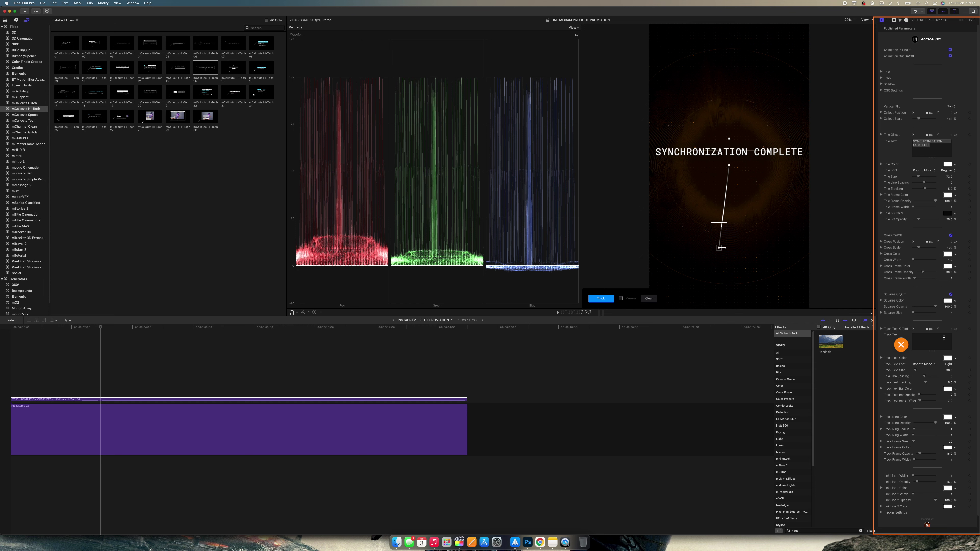
scroll(942, 351, down, 1)
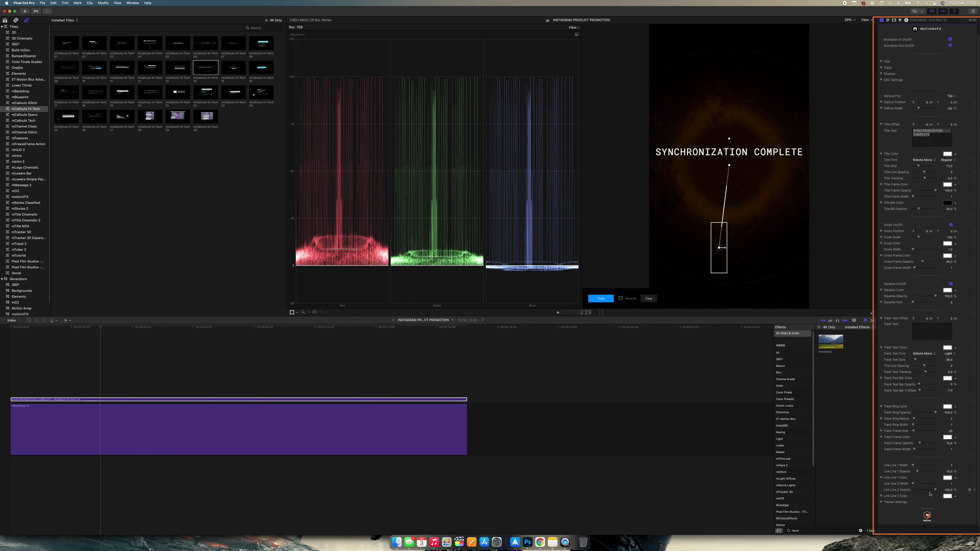
Fade Link Line 2, Link Line 1 and Track Frame opacity nearly out, then replay the title.
drag(935, 490, 913, 493)
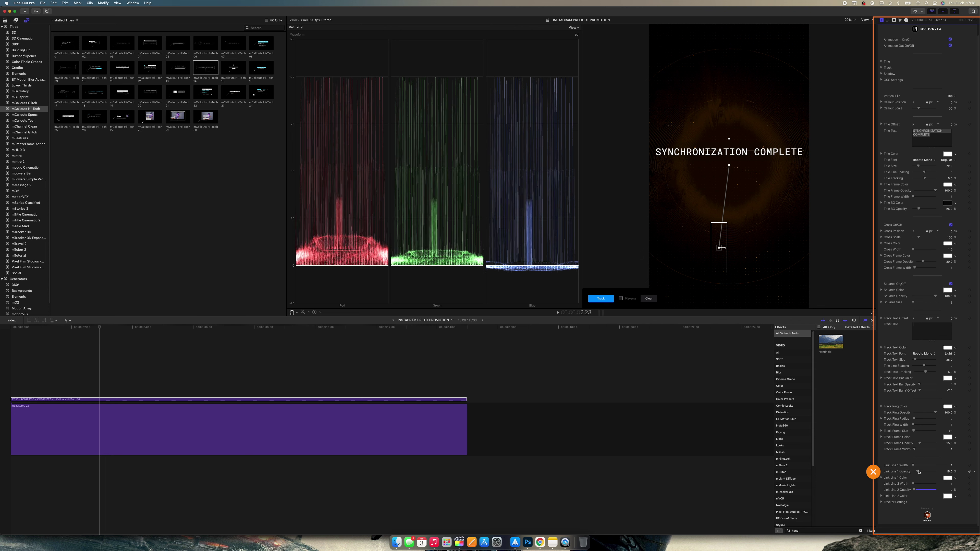
drag(919, 472, 914, 472)
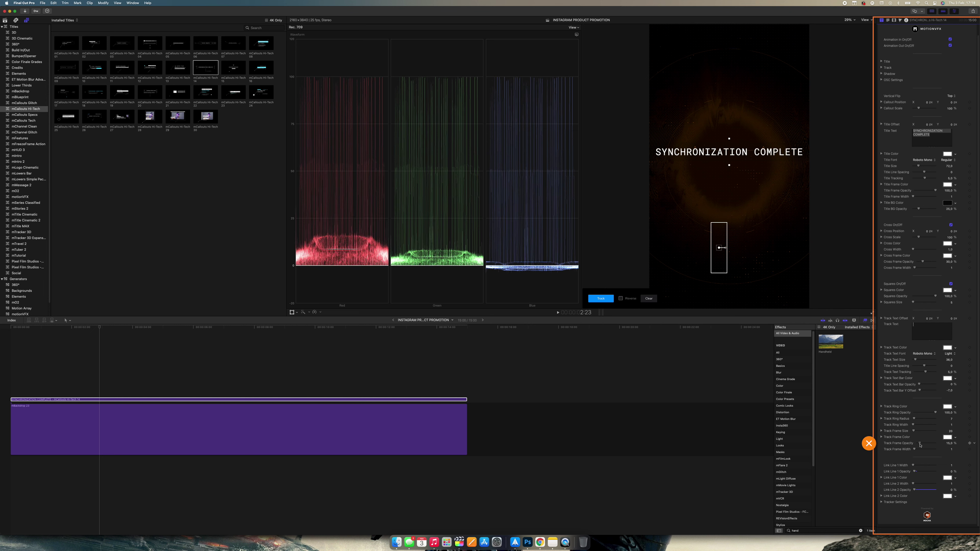
drag(921, 445, 919, 446)
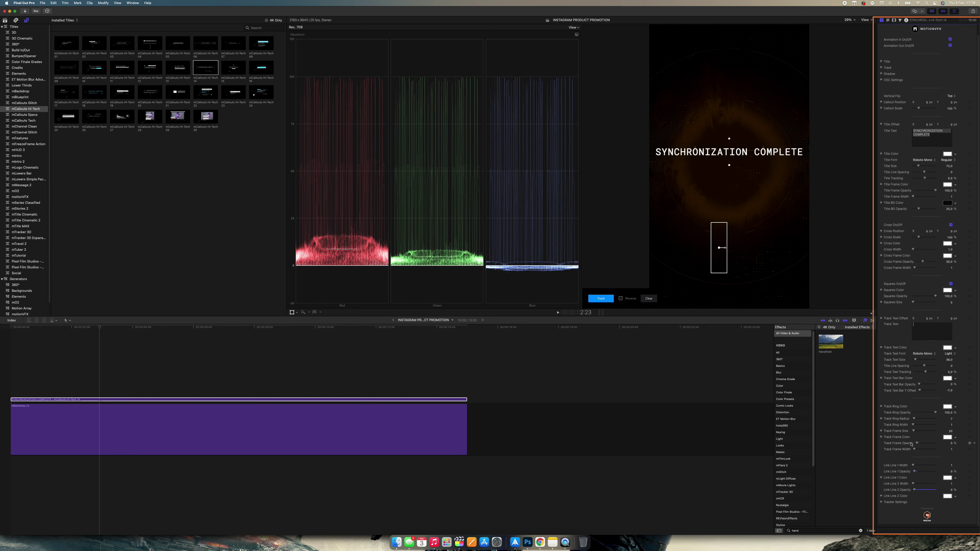
click(21, 351)
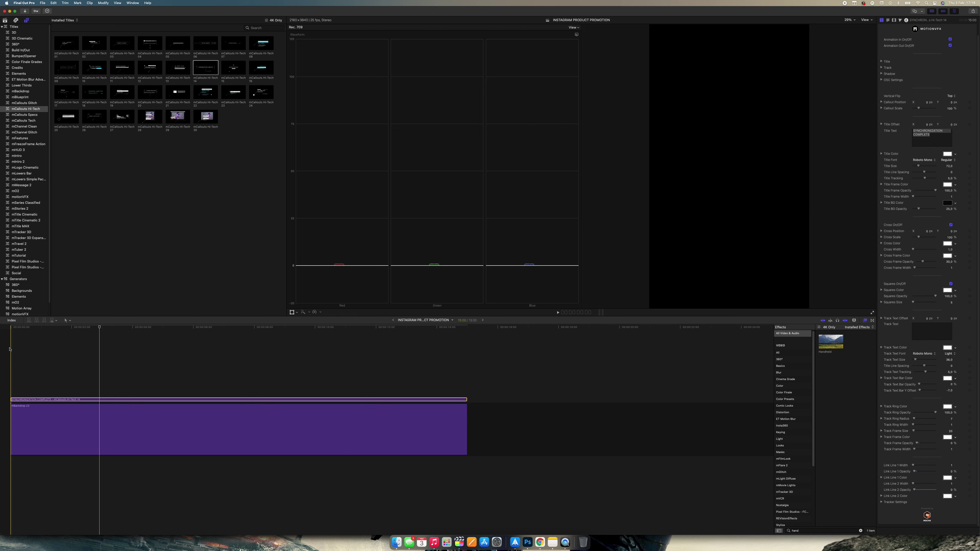
key(space)
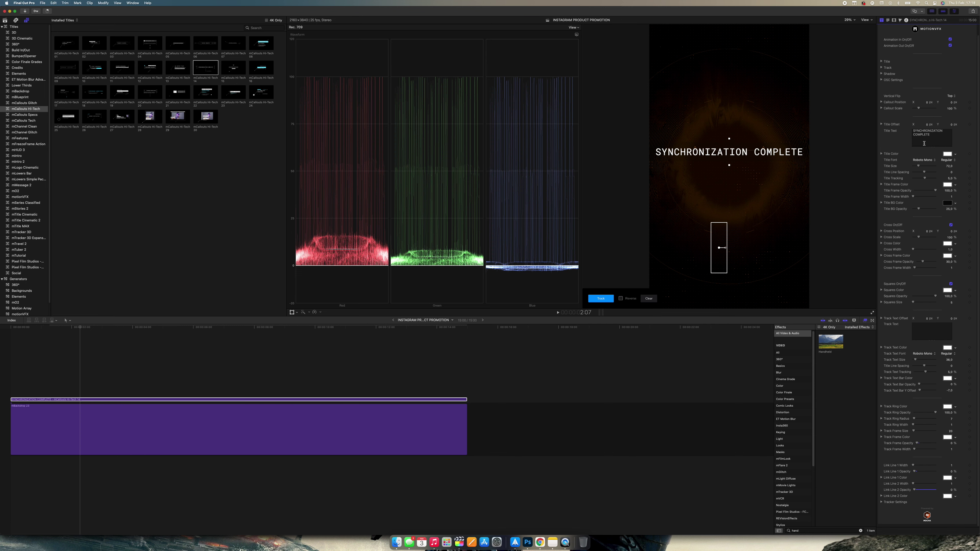
Replace the title text with 'MY SUPER AWESOME PRODUCT' and reduce Title Size from 72 to 44.
triple_click(929, 138)
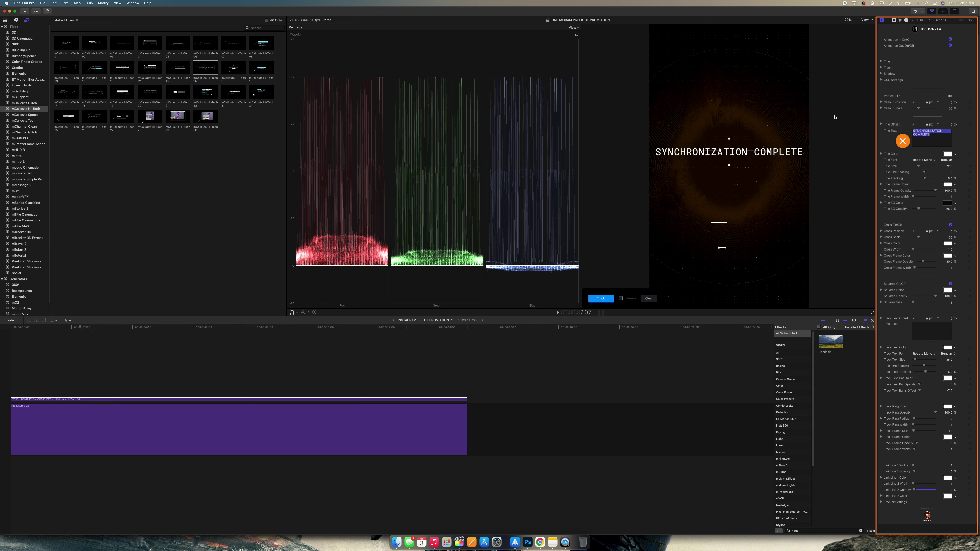
text(MY)
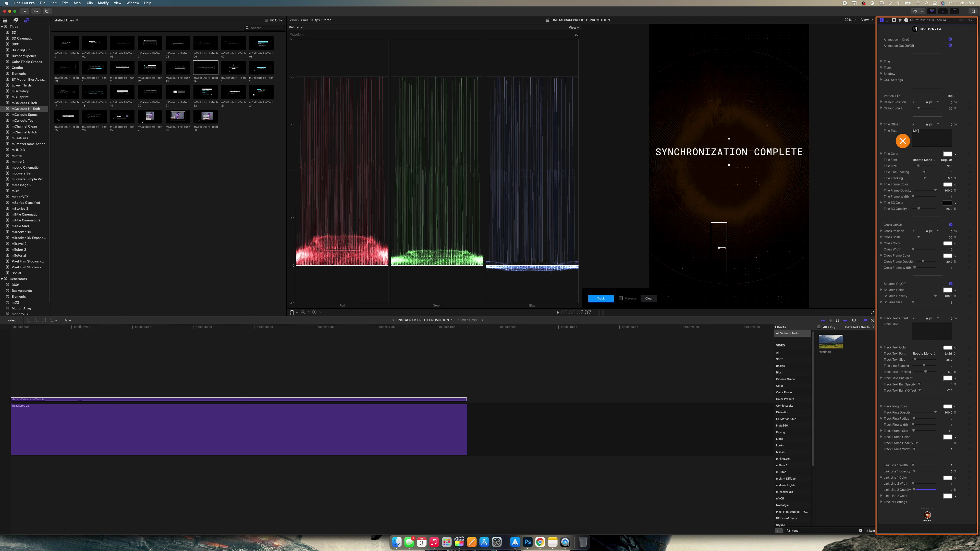
text( SUPER AW)
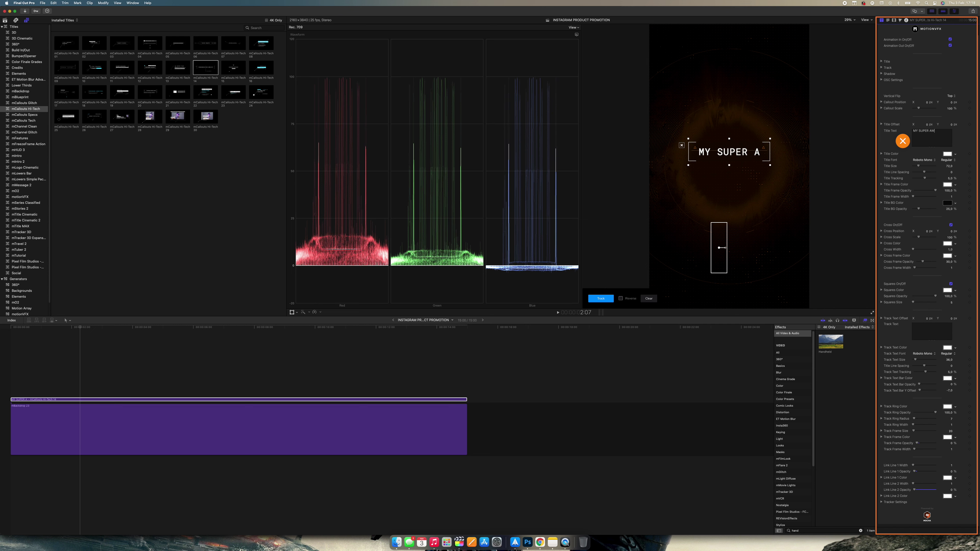
text(ESOME PRO)
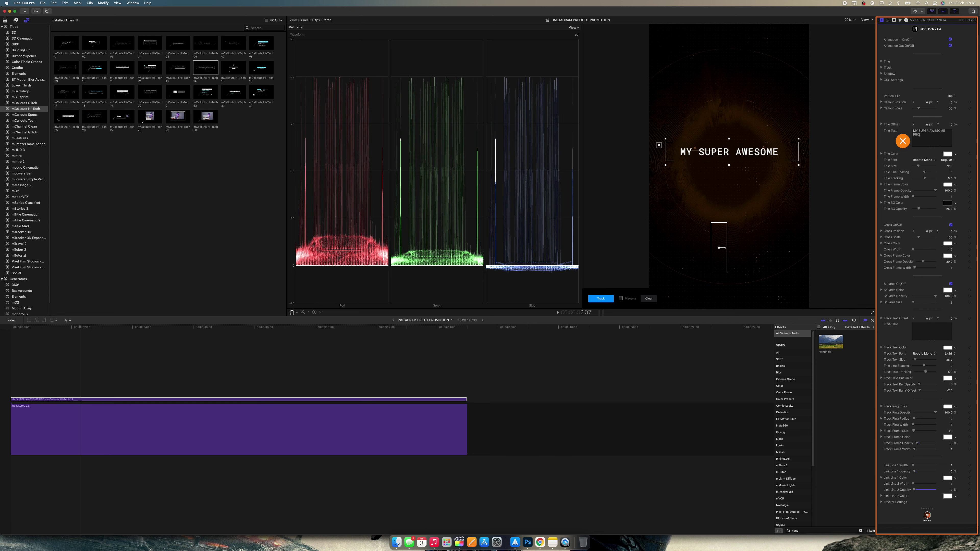
text(DUCT)
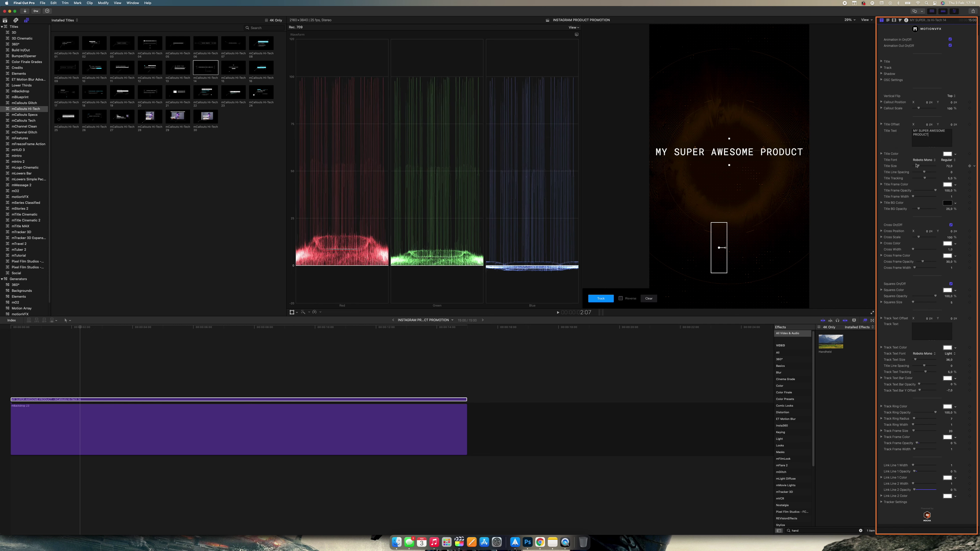
drag(917, 165, 917, 167)
Set the title font to Squares Bold and enlarge the title size slightly.
click(928, 160)
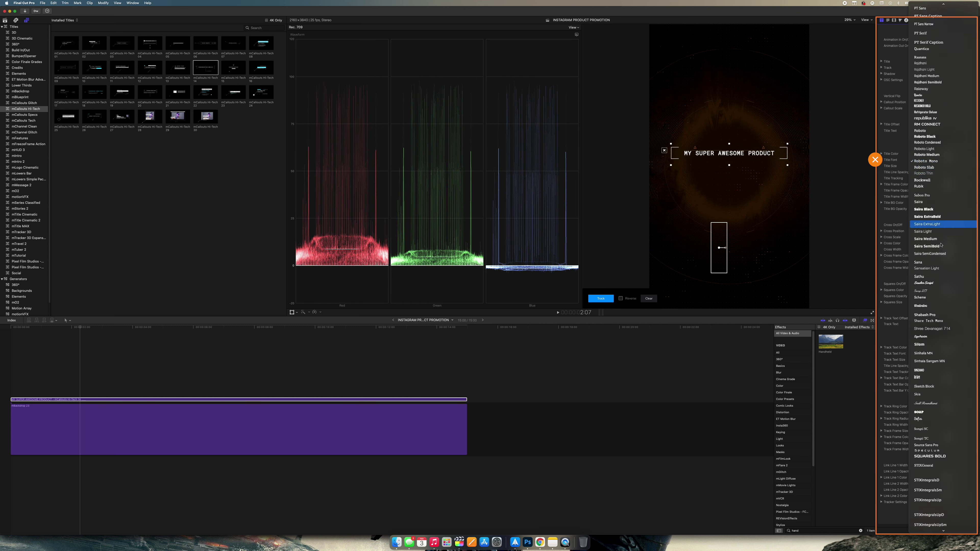
scroll(938, 260, down, 10)
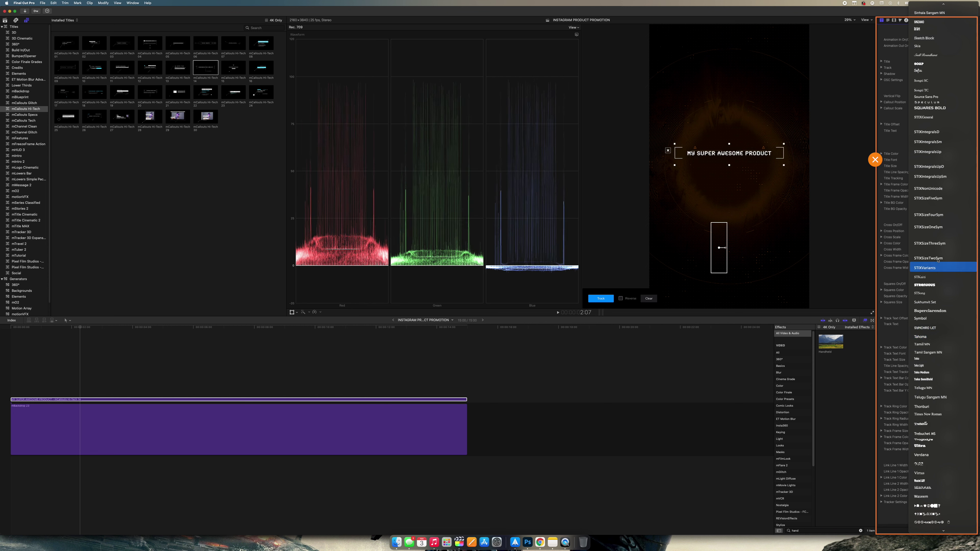
click(937, 108)
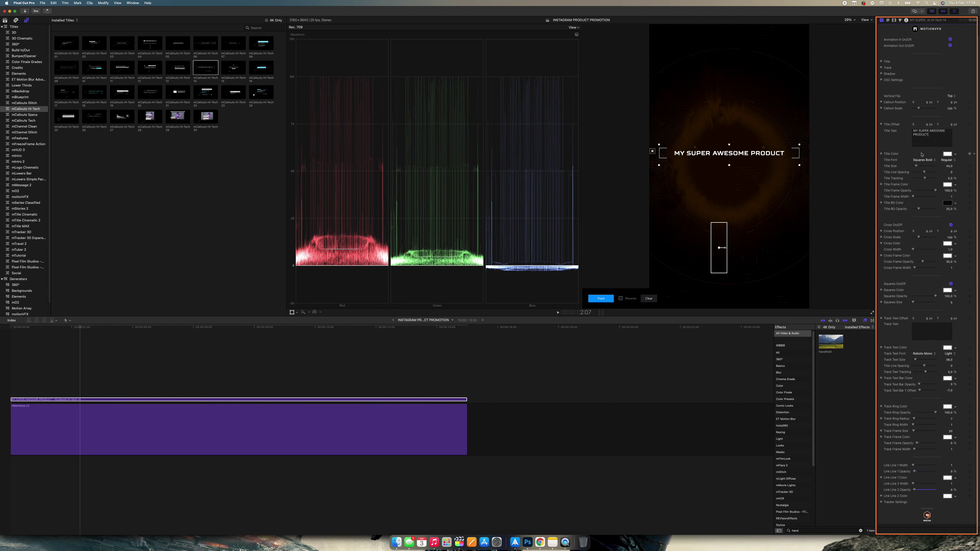
drag(917, 165, 917, 166)
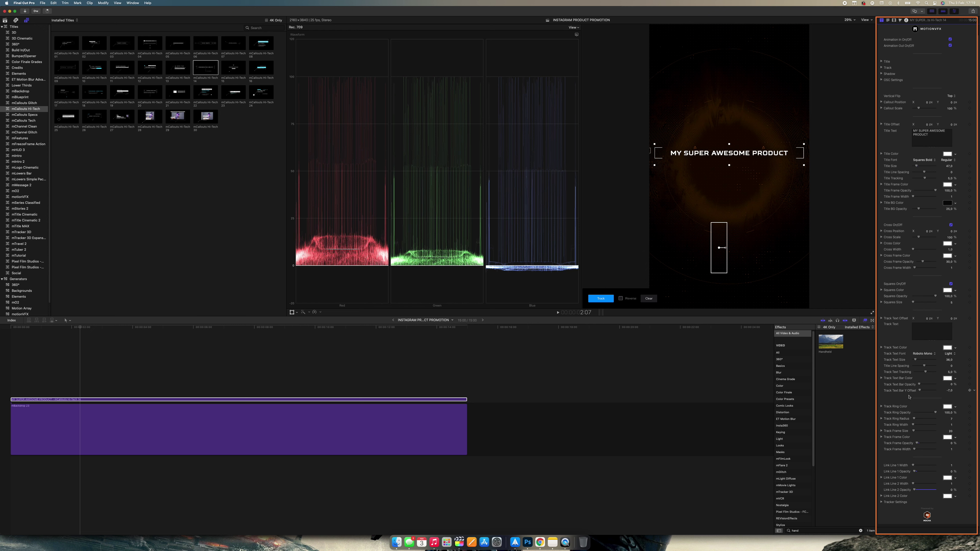
Switch off the corner squares and move the title up near the top of the frame.
scroll(918, 371, up, 1)
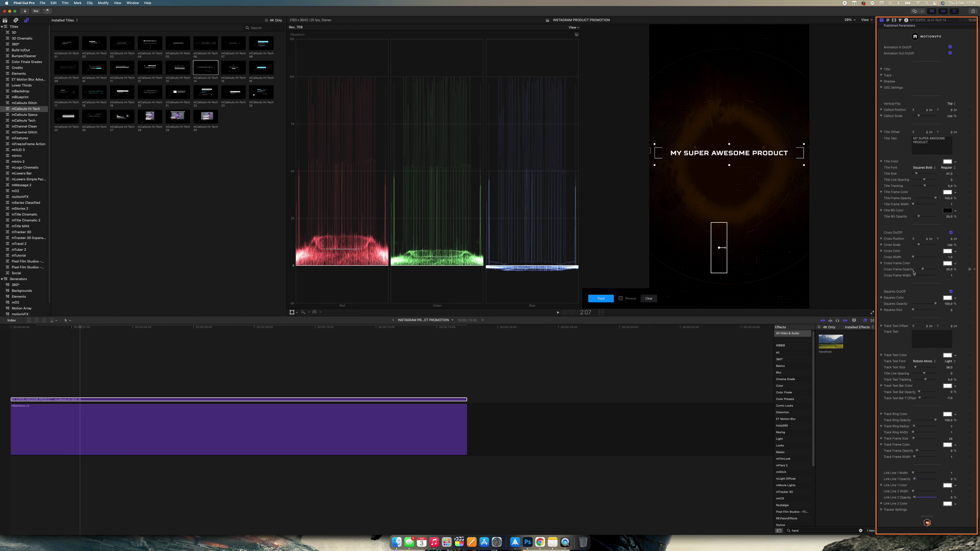
click(951, 292)
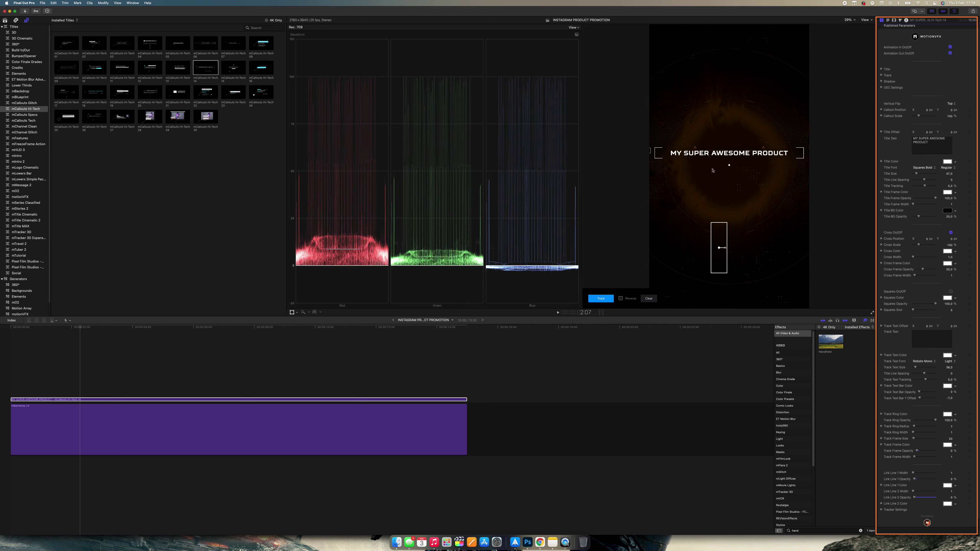
drag(727, 166, 730, 101)
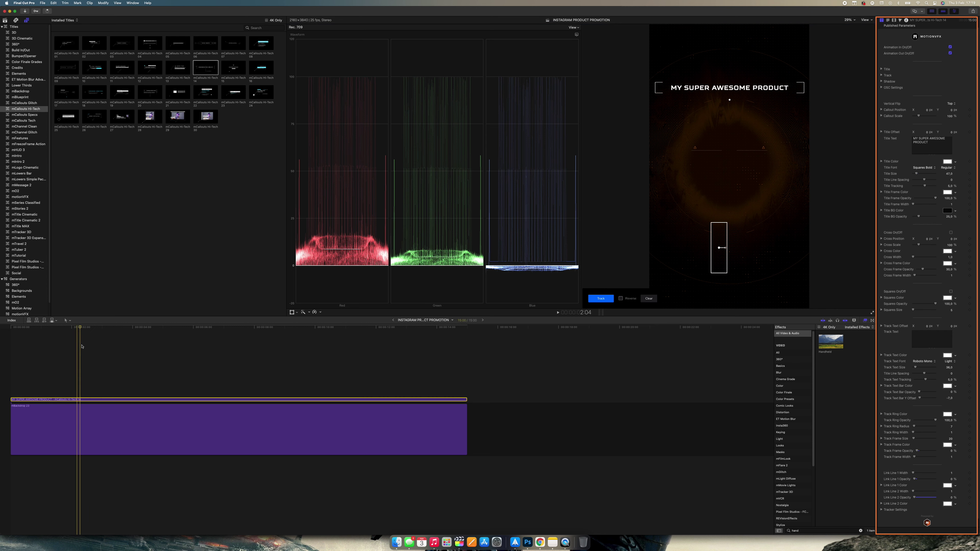
Reselect the callout title clip and move the playhead back to an earlier point within it.
click(142, 341)
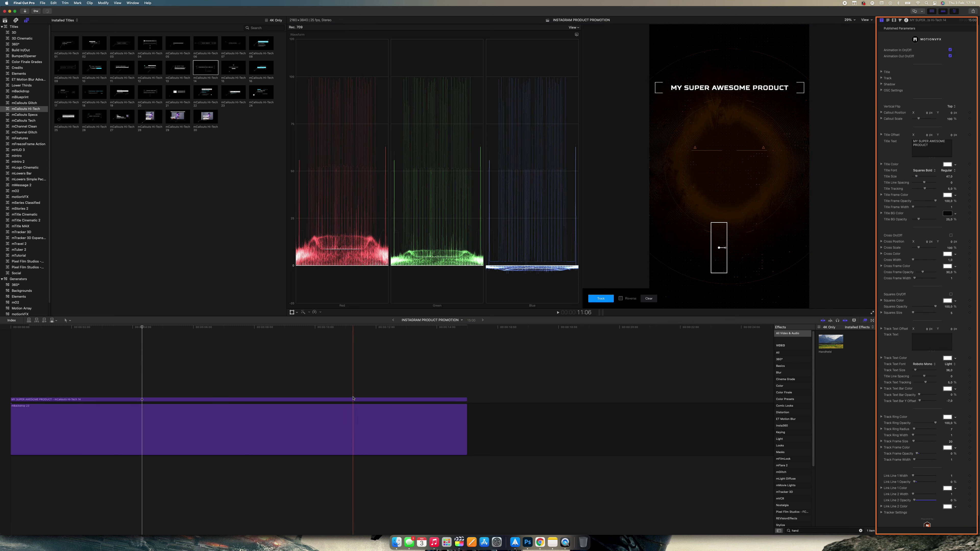
click(353, 386)
click(355, 399)
scroll(925, 420, down, 2)
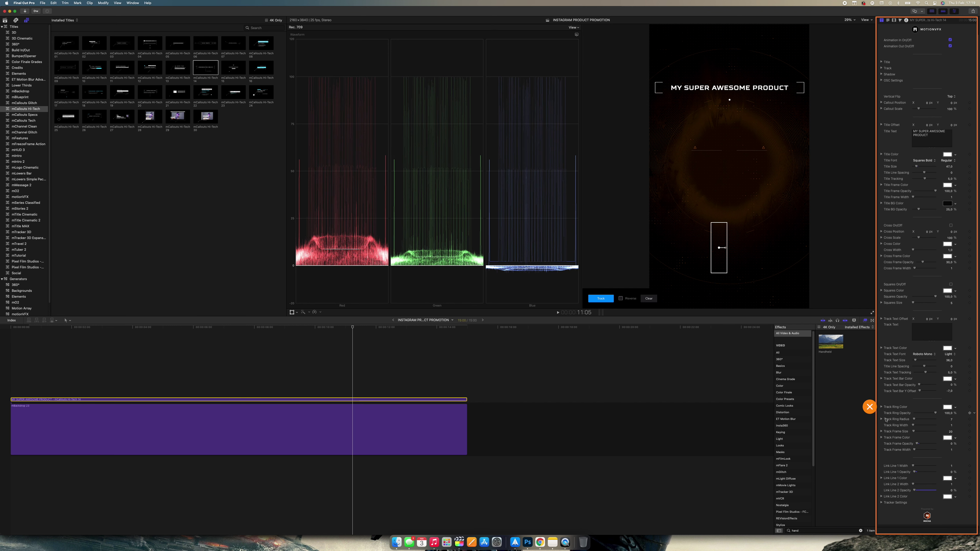
key(Left)
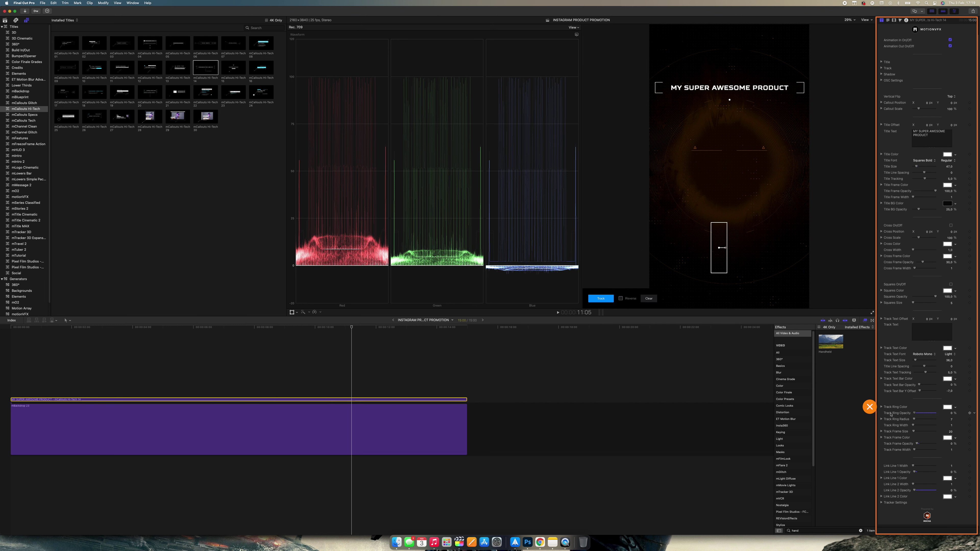
key(alt+semicolon)
Commit the title text reading MY SUPER AWESOME PRODUCT and deselect the clip.
click(941, 138)
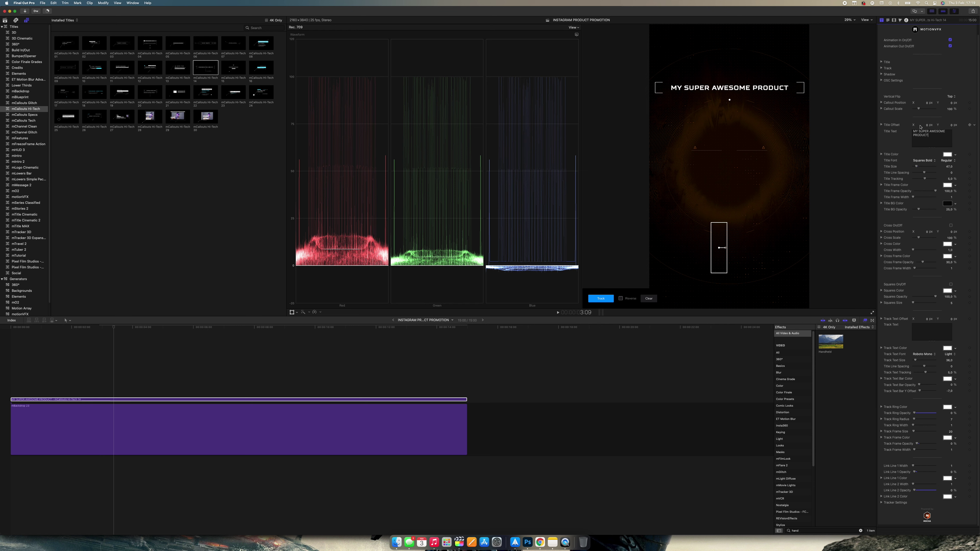
click(236, 400)
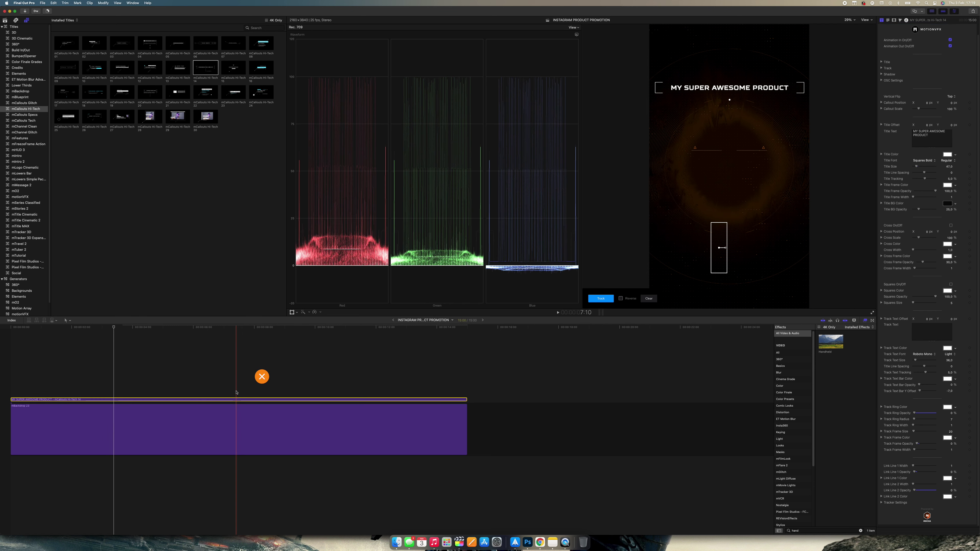
click(236, 392)
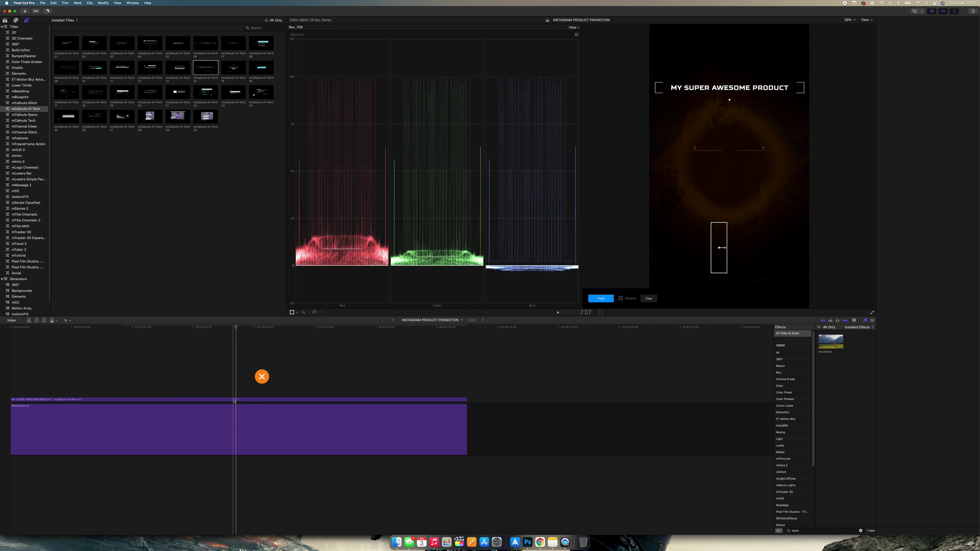
Duplicate the callout title onto a layer above, move the copy below the original, and fade out its bracket frame.
click(235, 400)
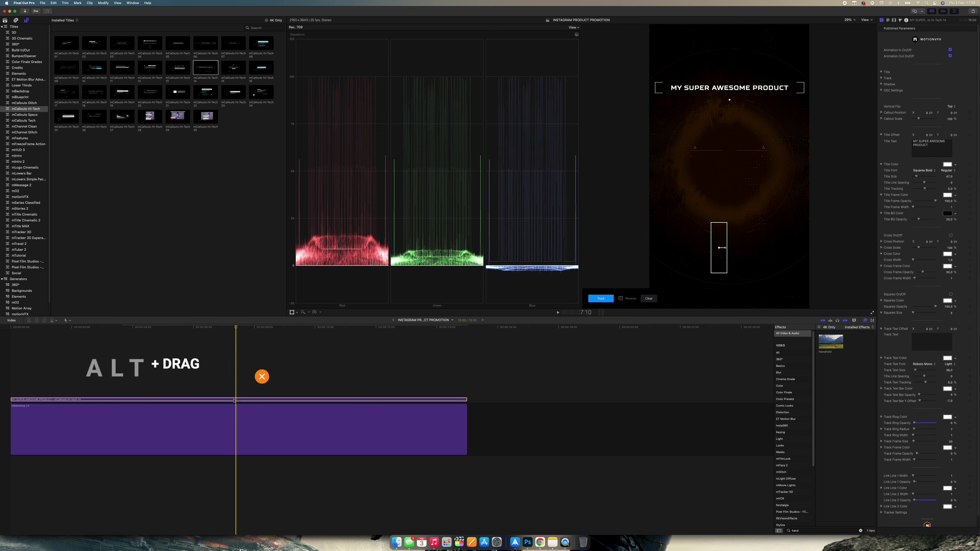
drag(235, 400, 234, 390)
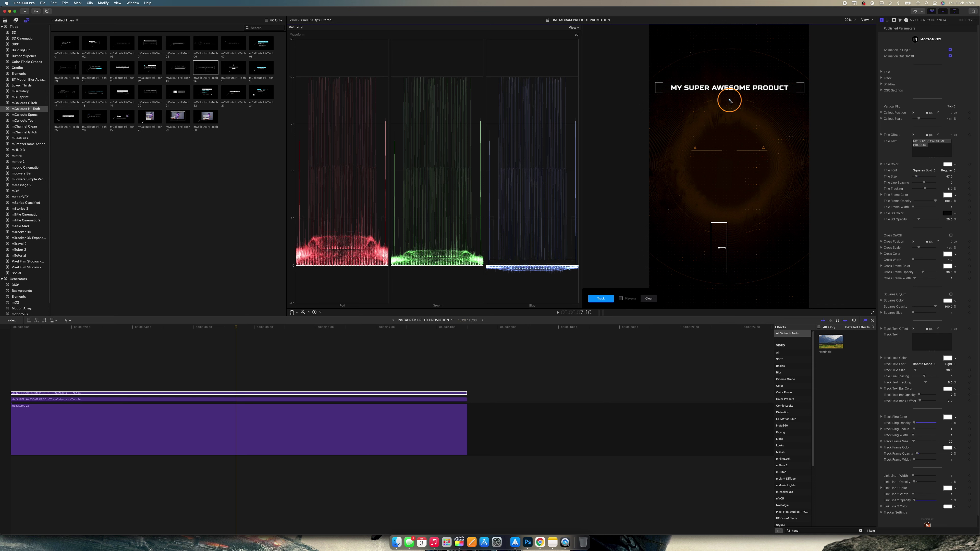
drag(730, 101, 730, 116)
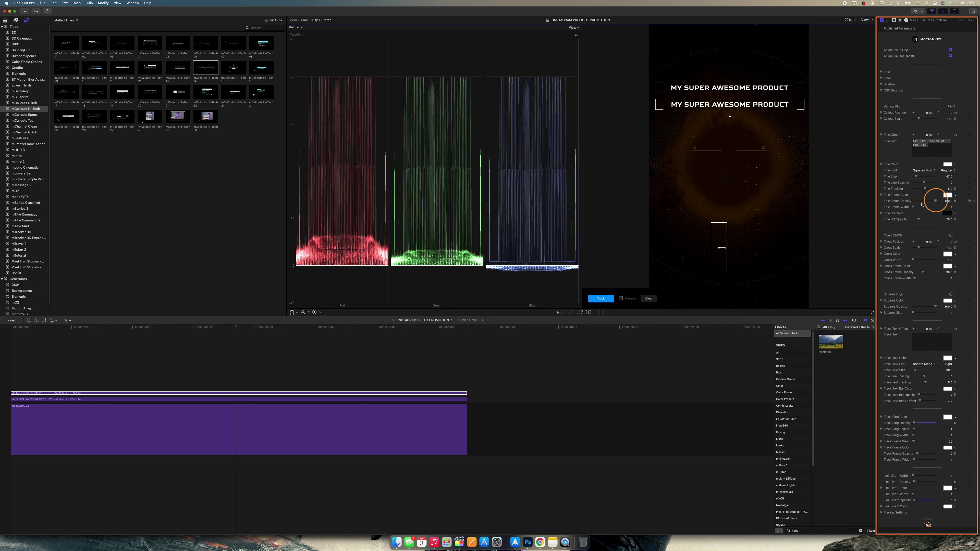
drag(936, 202, 914, 203)
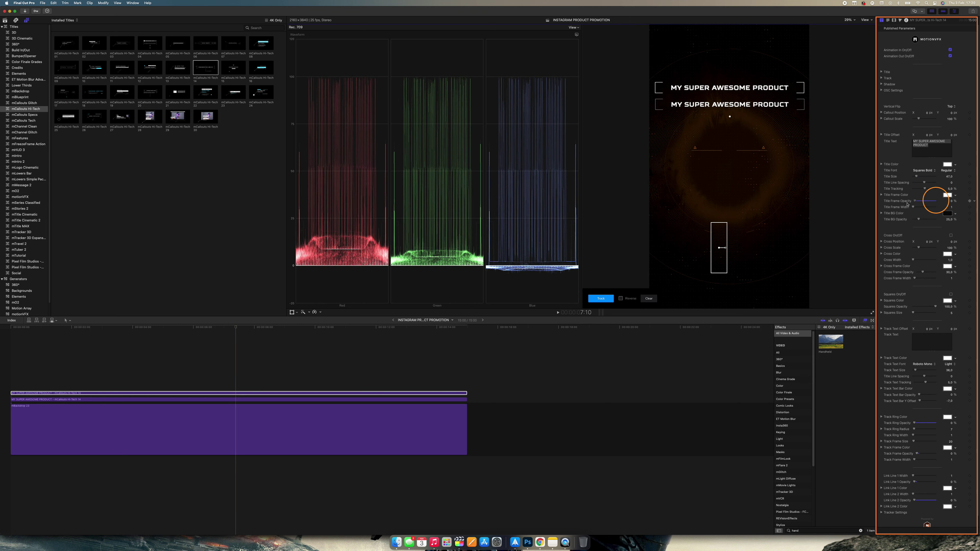
Retype the copy as SPECIFICATIONS 1, 2, 3 on separate lines, nudge it up, and set size 38.
triple_click(925, 158)
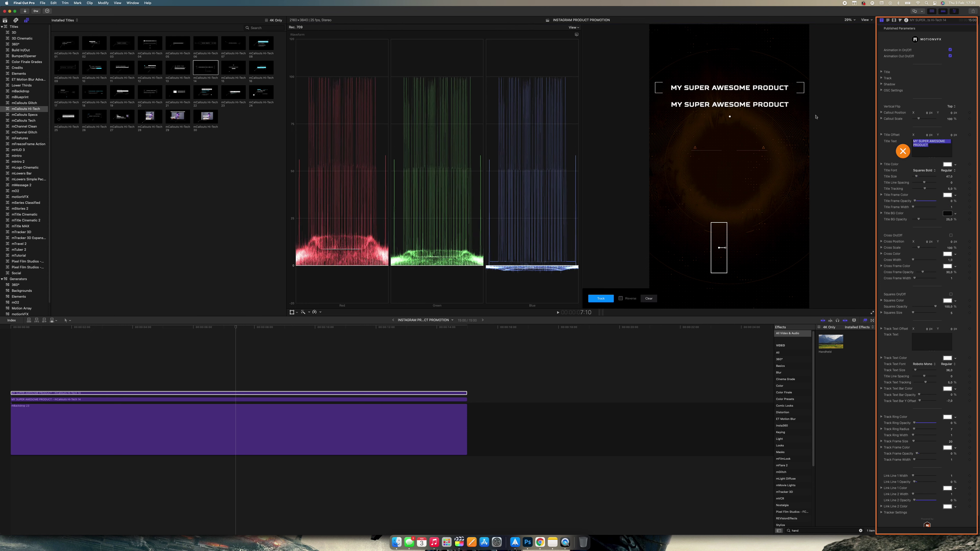
text(SPECIFICATIONS 1)
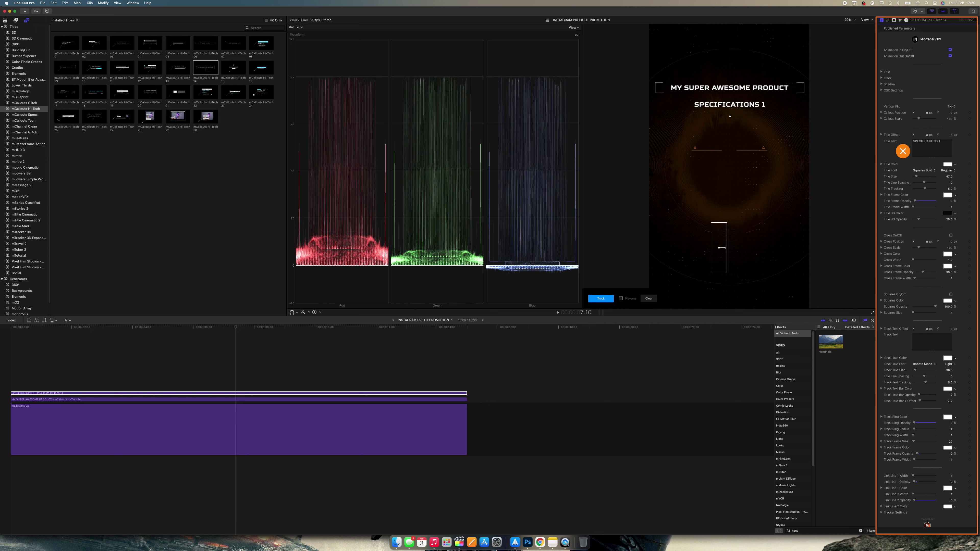
key(Return)
text(SPECIFICATIONS 2)
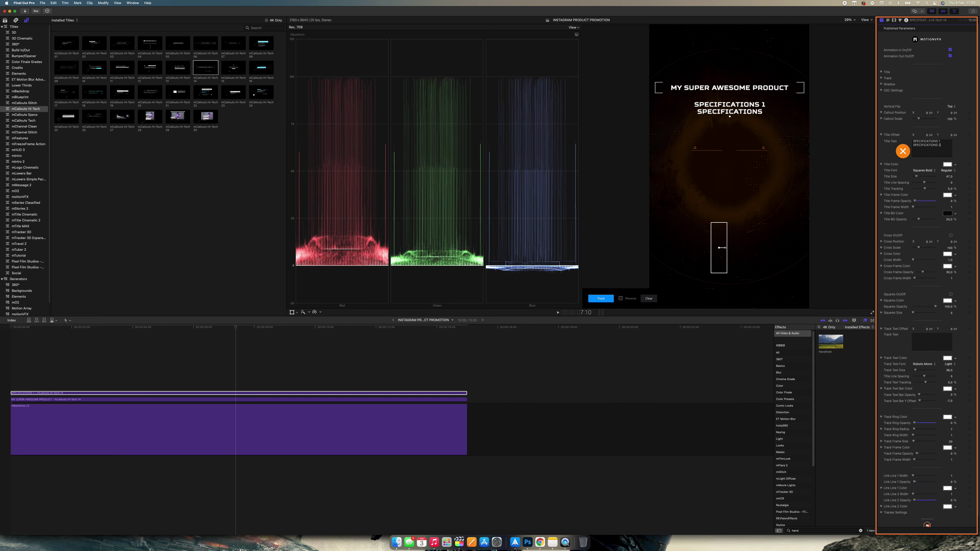
text(SPECIFICATIONS 3)
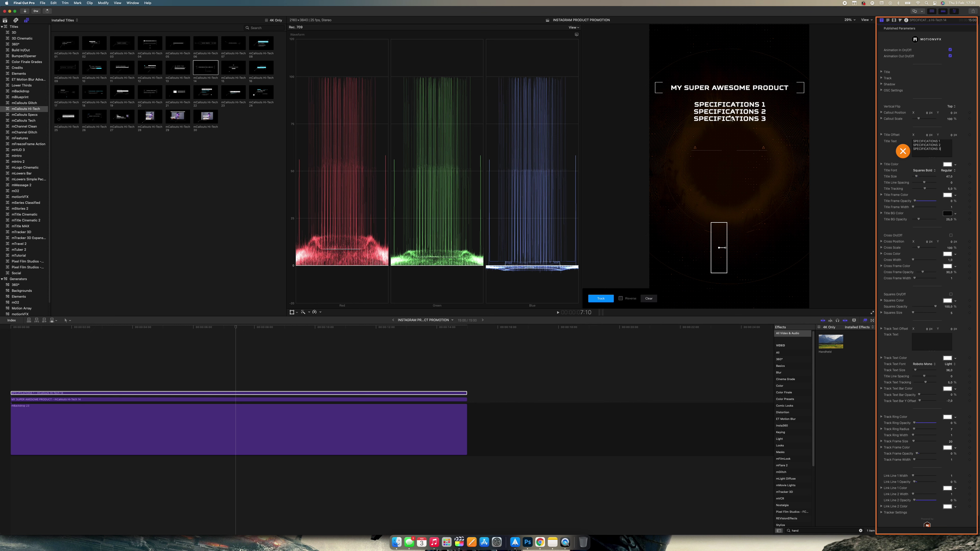
drag(732, 115, 733, 114)
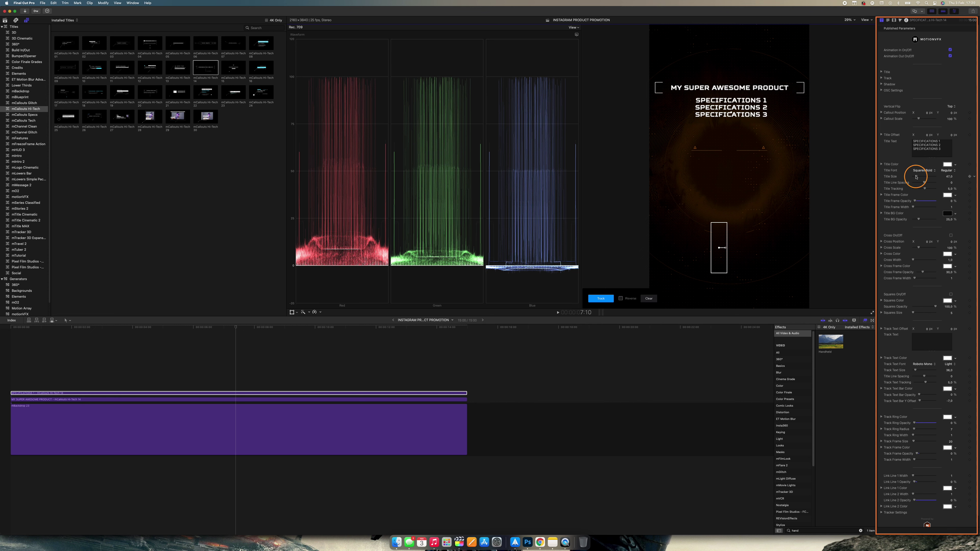
drag(916, 177, 917, 176)
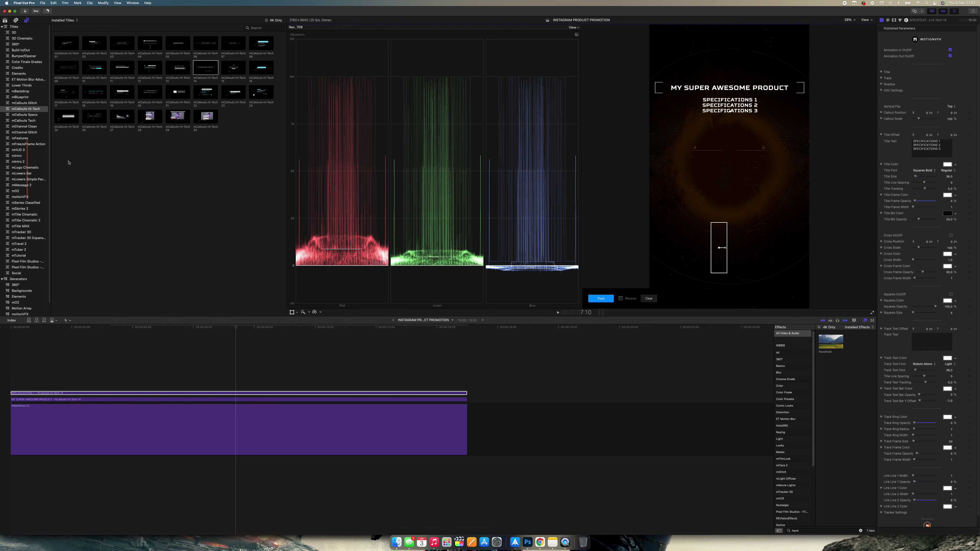
Add mLogo Cinematic 13 to the timeline, extend it to match the other clips, and turn its background off.
click(36, 168)
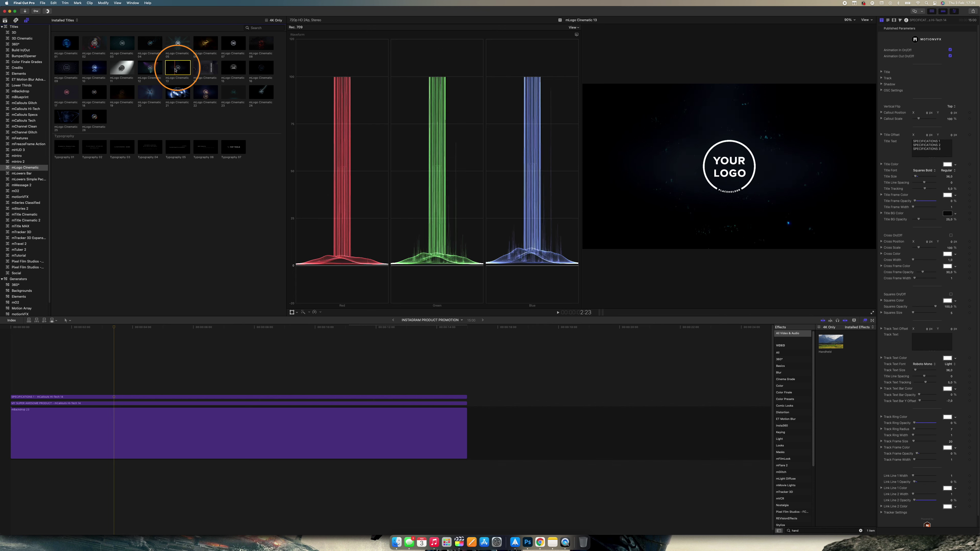
drag(183, 66, 9, 378)
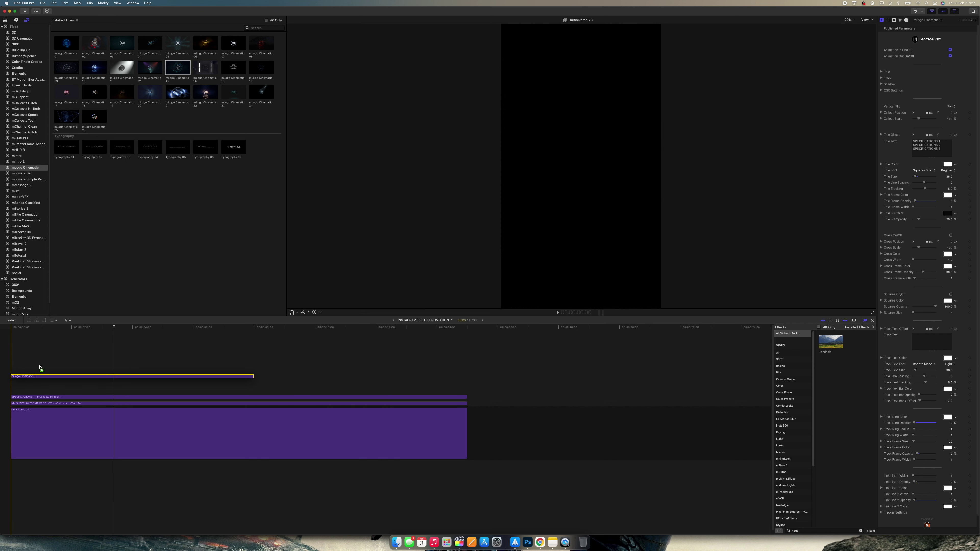
key(cmd+7)
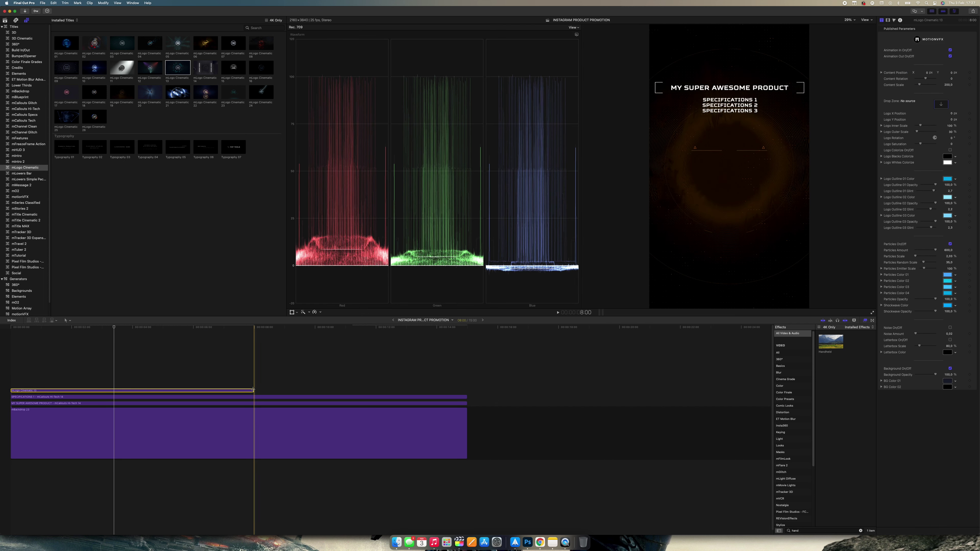
drag(445, 386, 467, 390)
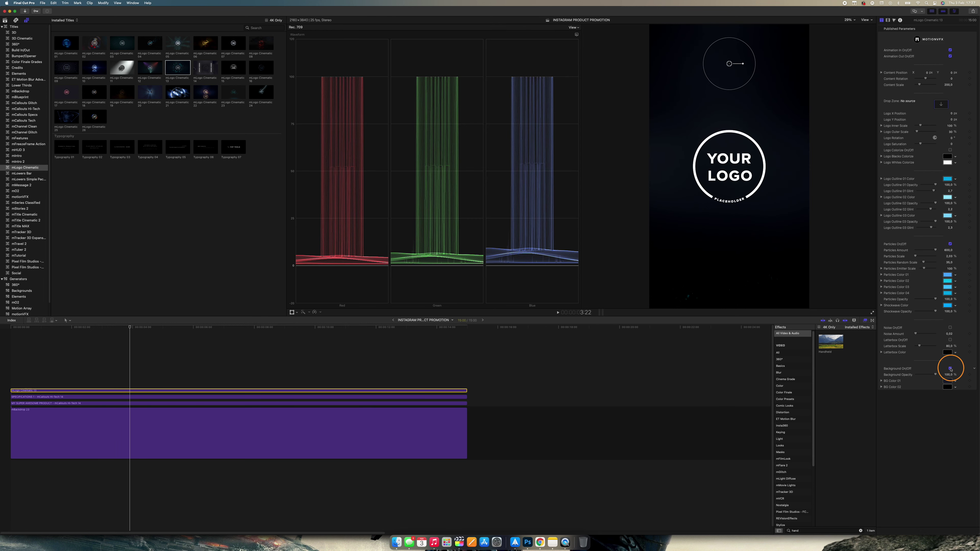
click(950, 369)
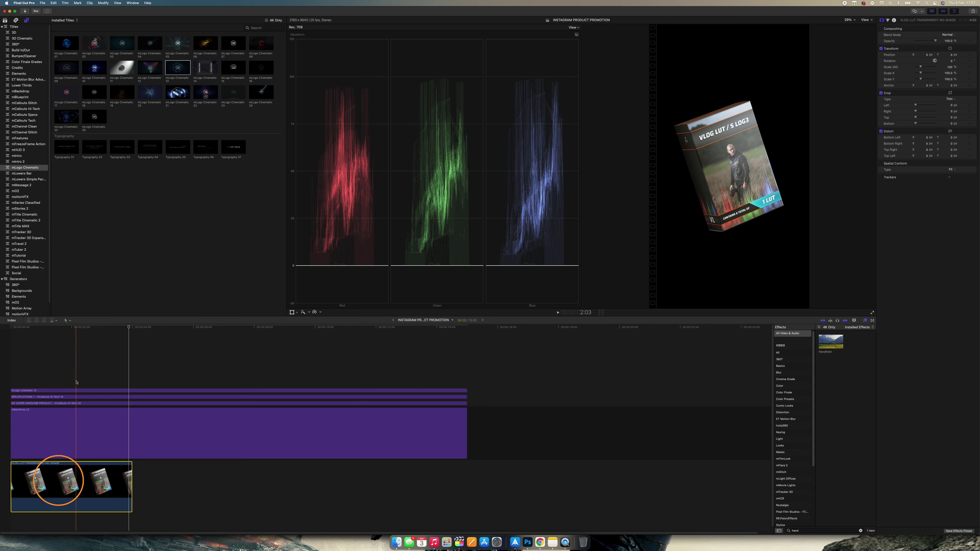
Disable the product image clip and apply it to the mLogo Cinematic title's drop zone.
key(v)
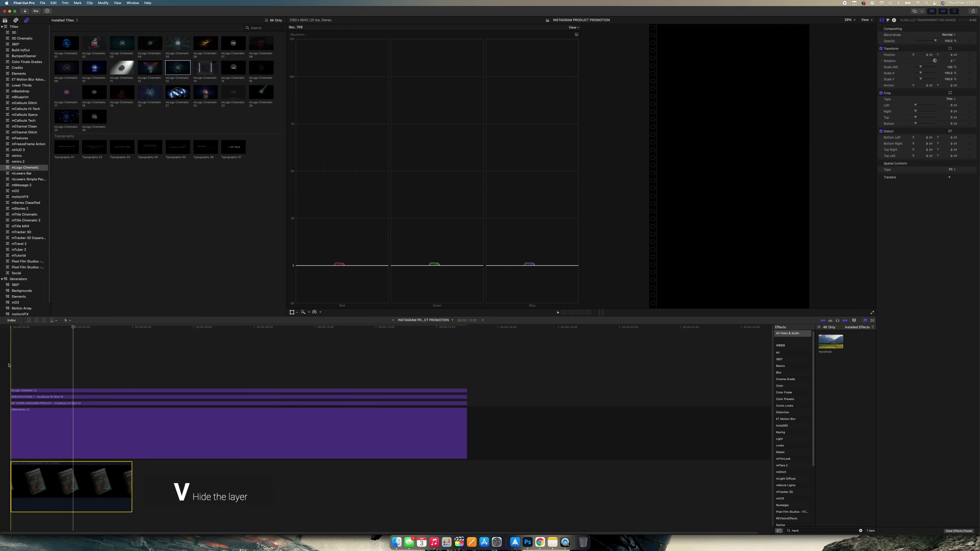
click(66, 390)
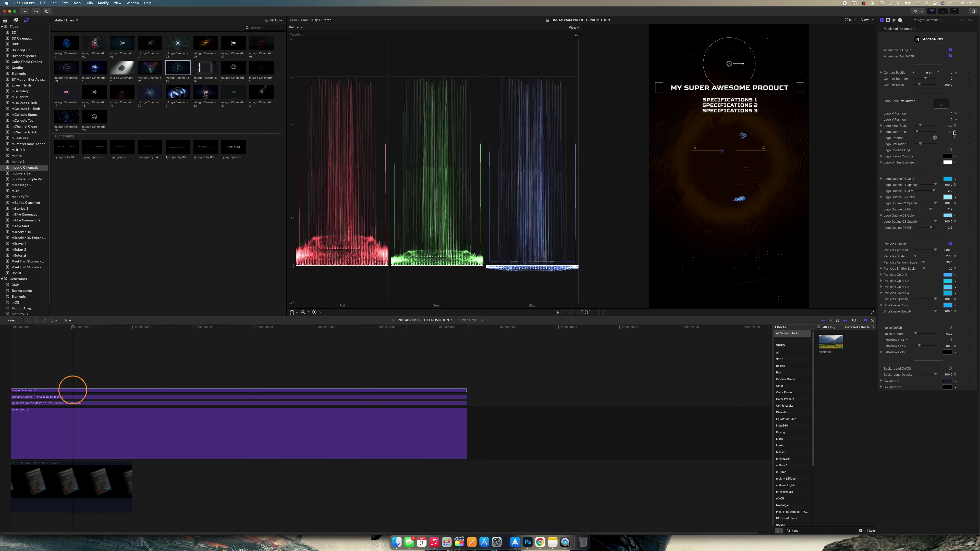
click(942, 105)
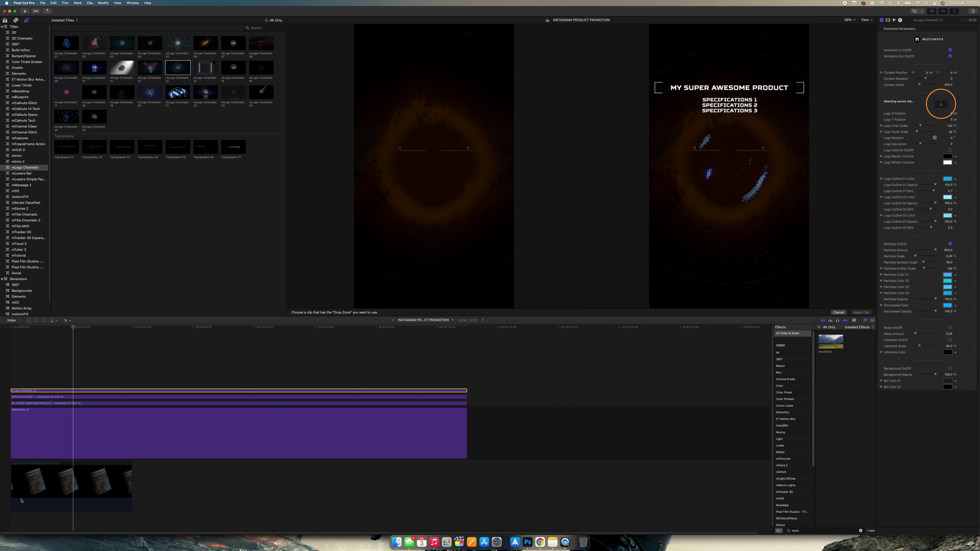
click(40, 488)
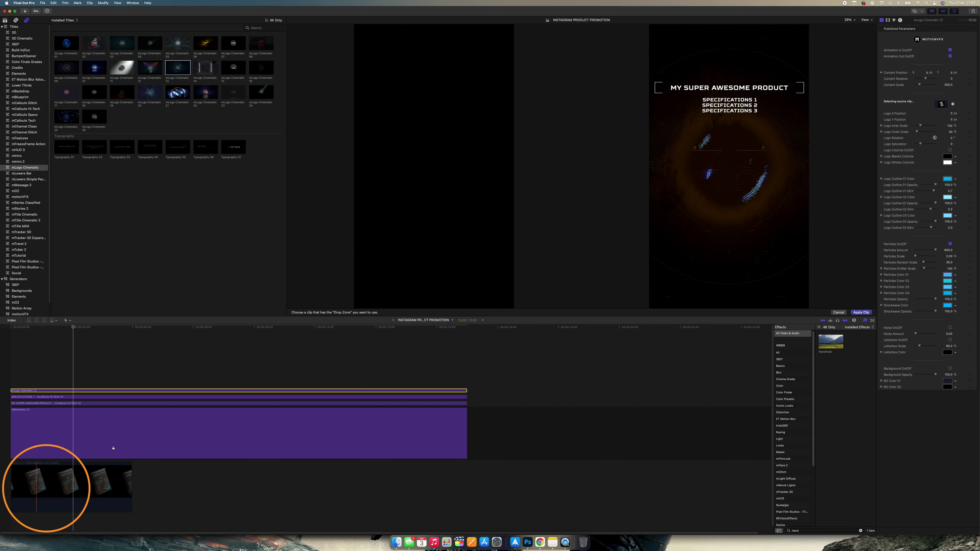
click(862, 313)
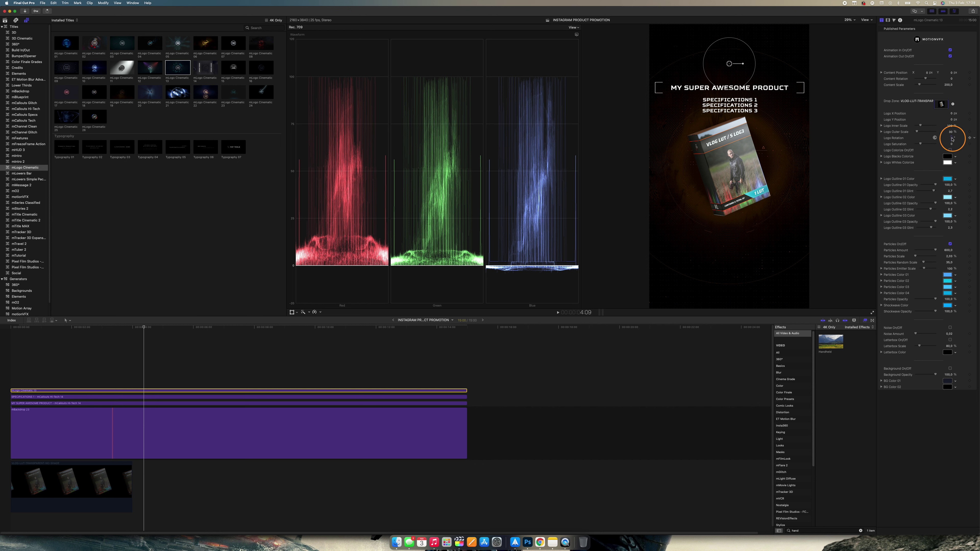
Adjust the product box's logo rotation to nearly upright and move it slightly lower in the viewer.
drag(952, 138, 952, 138)
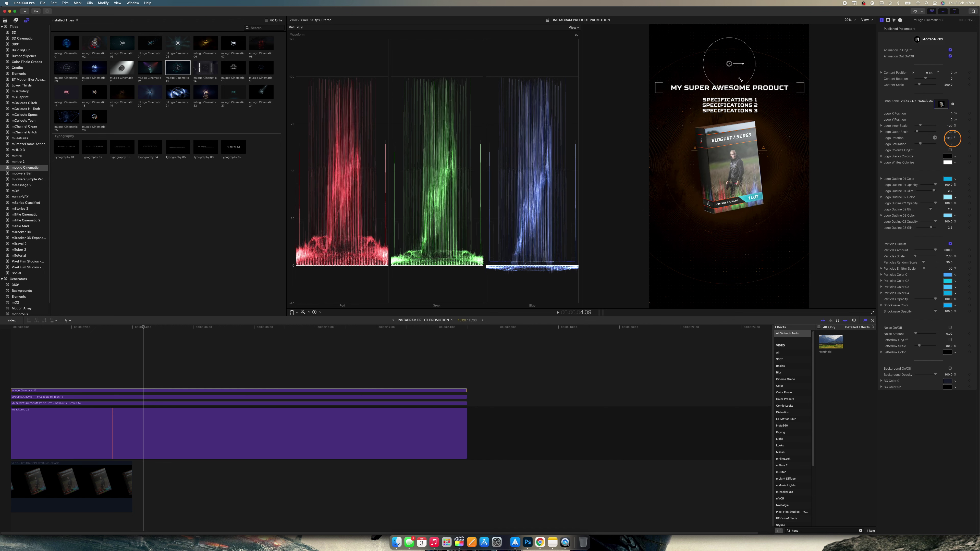
click(730, 65)
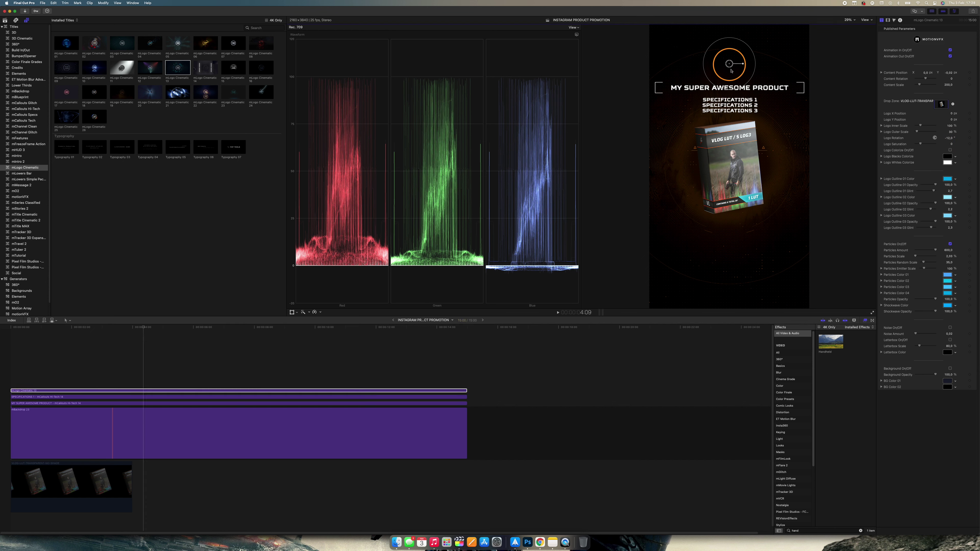
drag(731, 71, 730, 73)
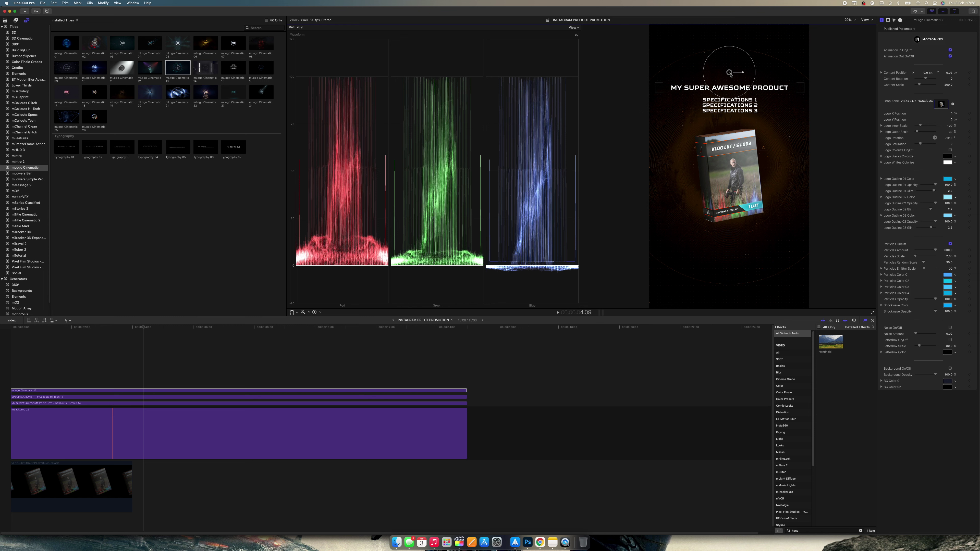